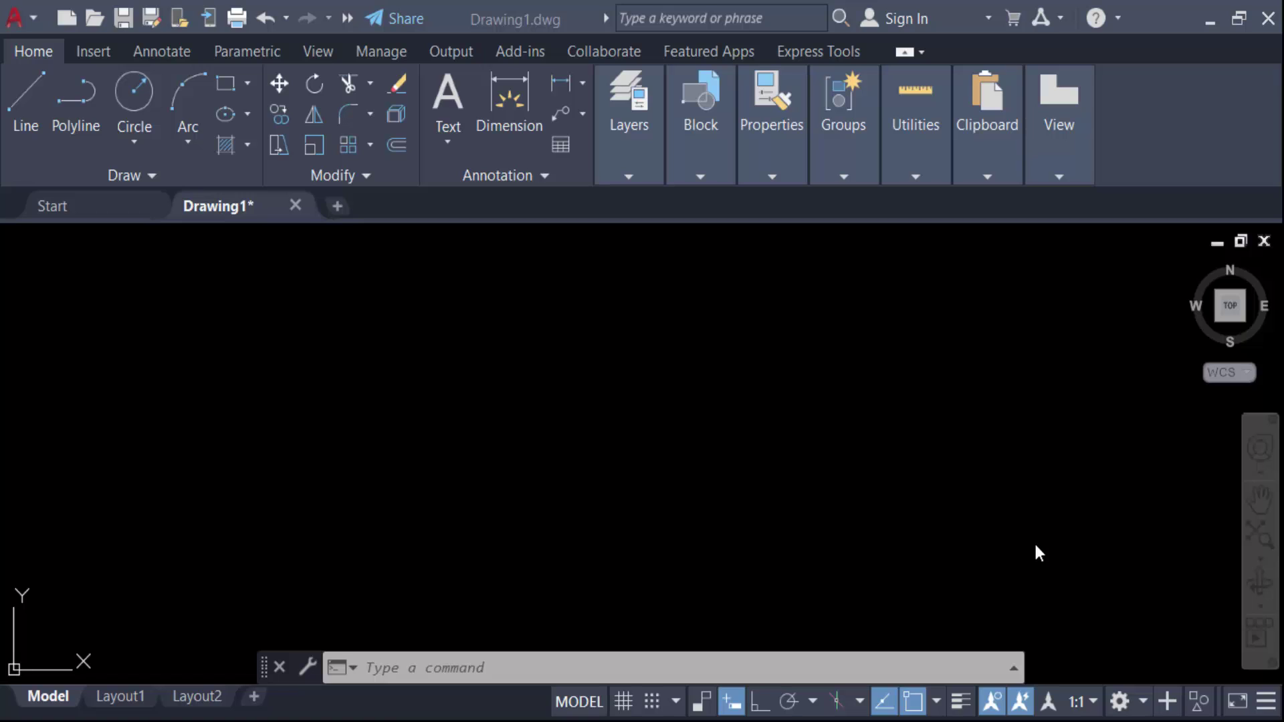
Draw a four-segment zigzag multiline in the STANDARD style using the ML command.
left_click(659, 663)
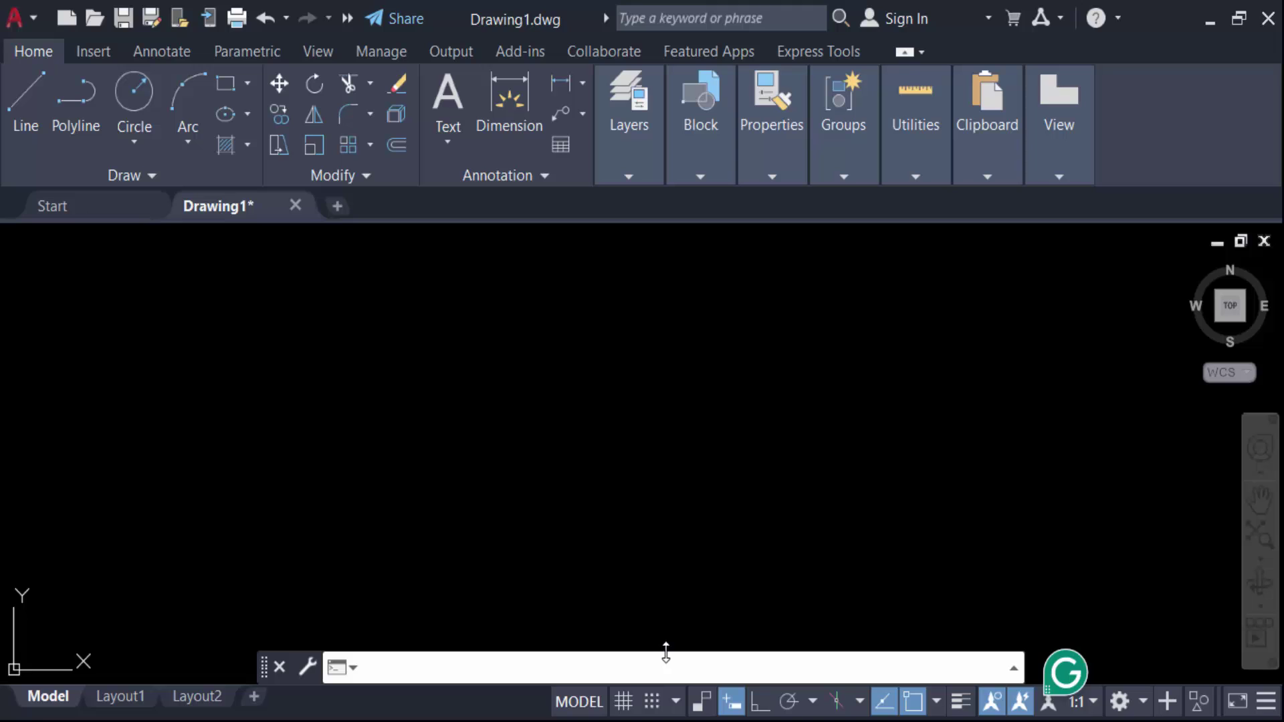
type("ml")
key("Escape")
key("Return")
left_click(447, 466)
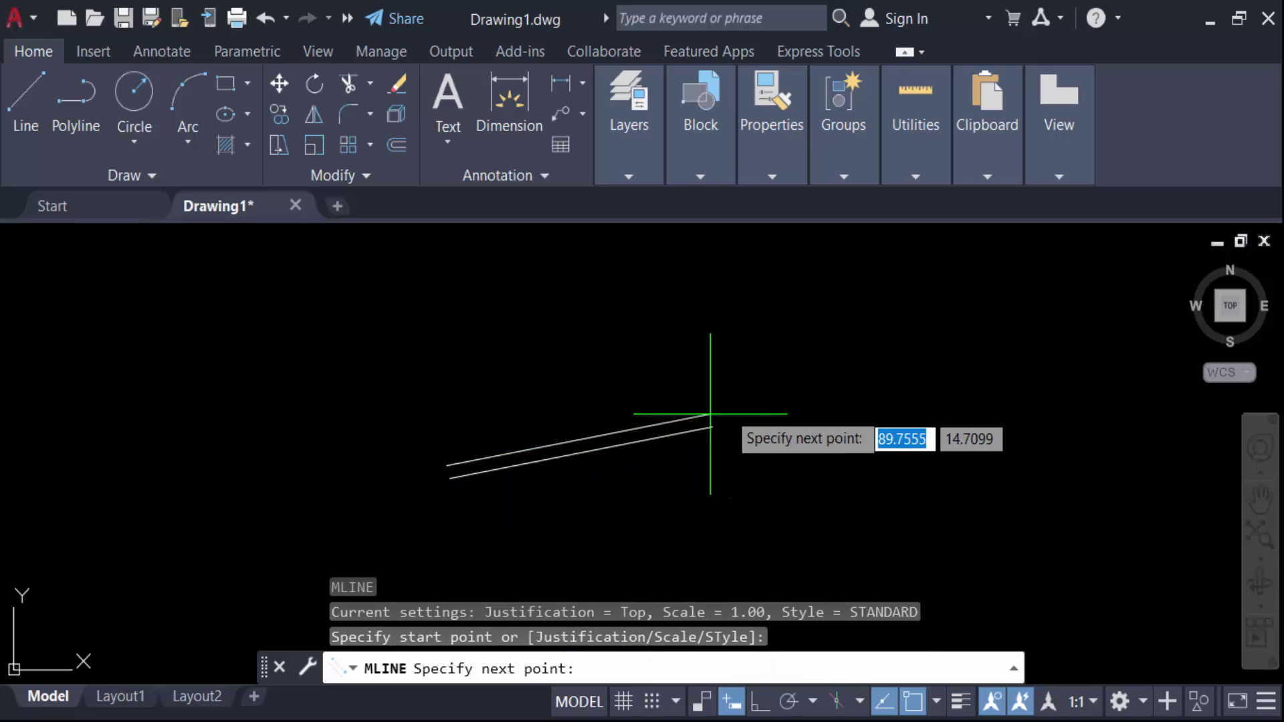
left_click(710, 414)
scroll(774, 408, "down", 2)
left_click(770, 522)
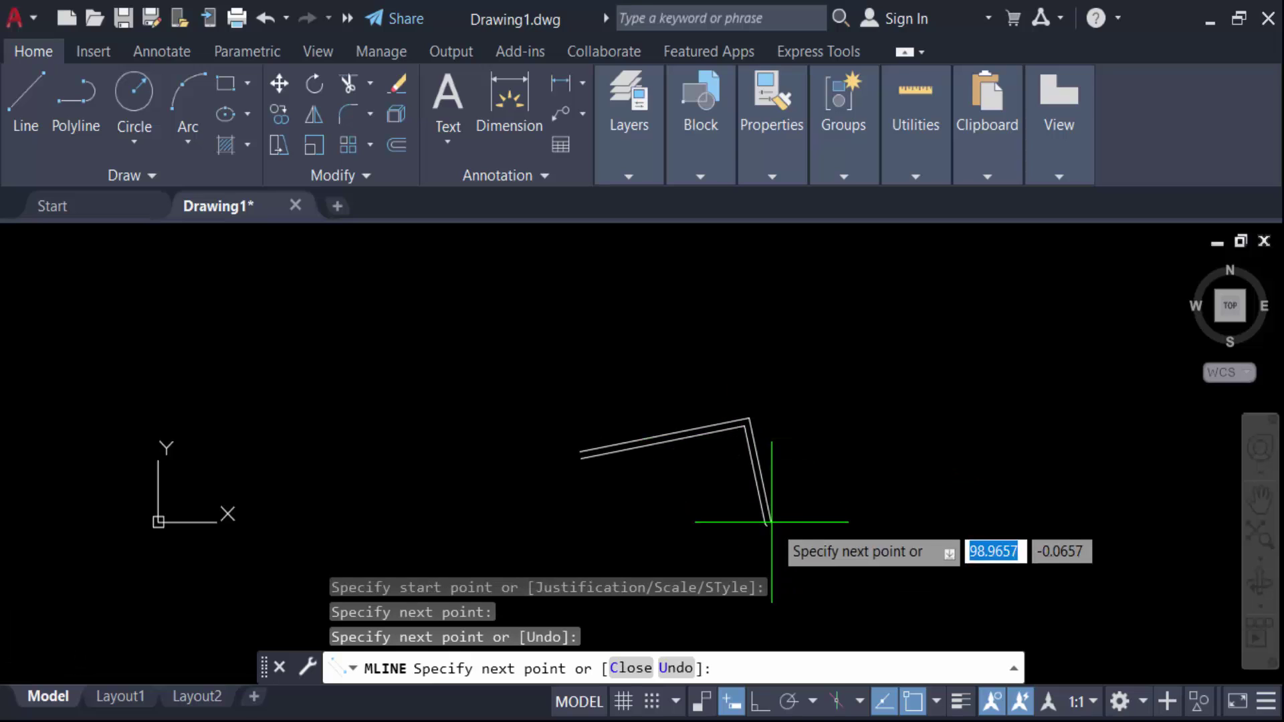
left_click(941, 538)
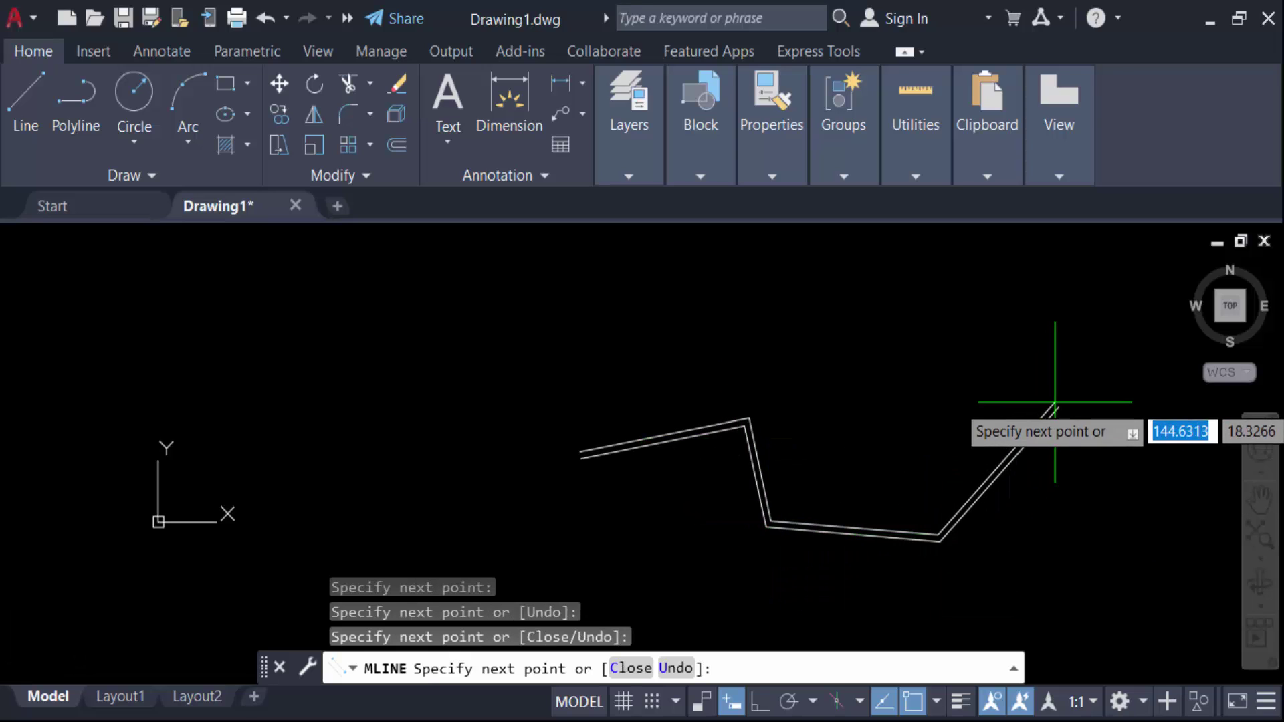
left_click(971, 440)
left_click(1099, 444)
key("Return")
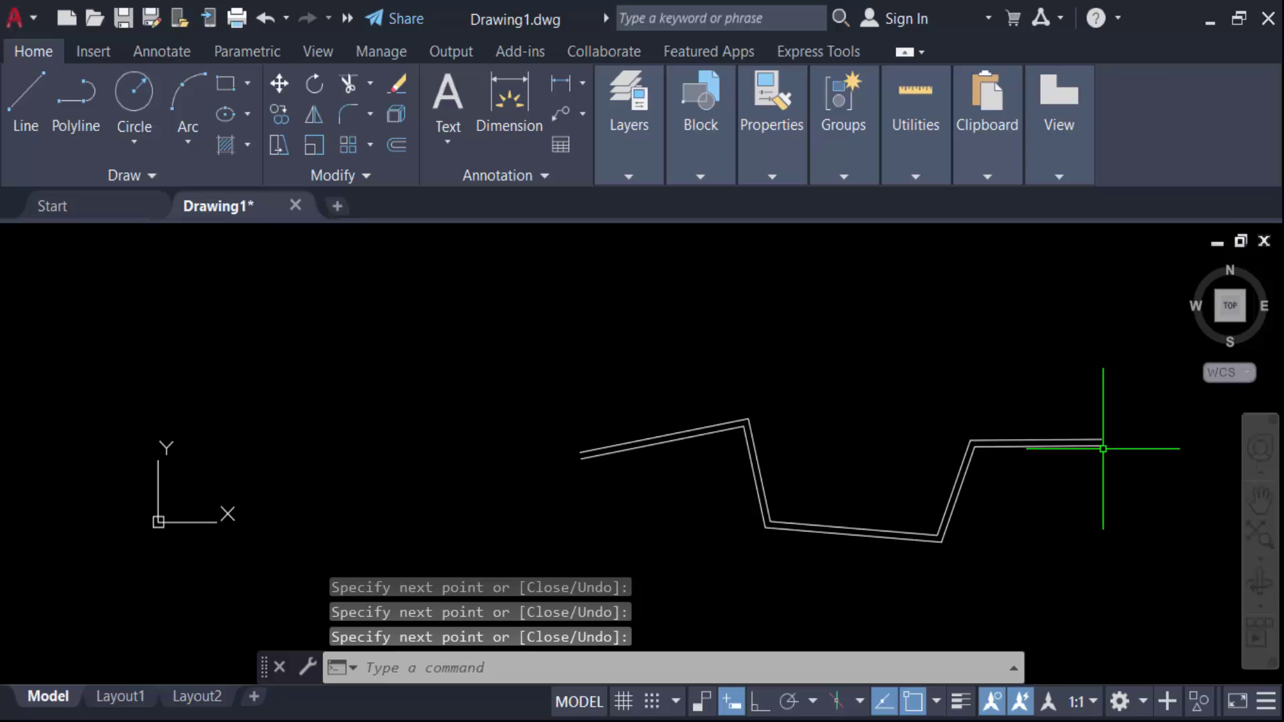
scroll(824, 529, "up", 4)
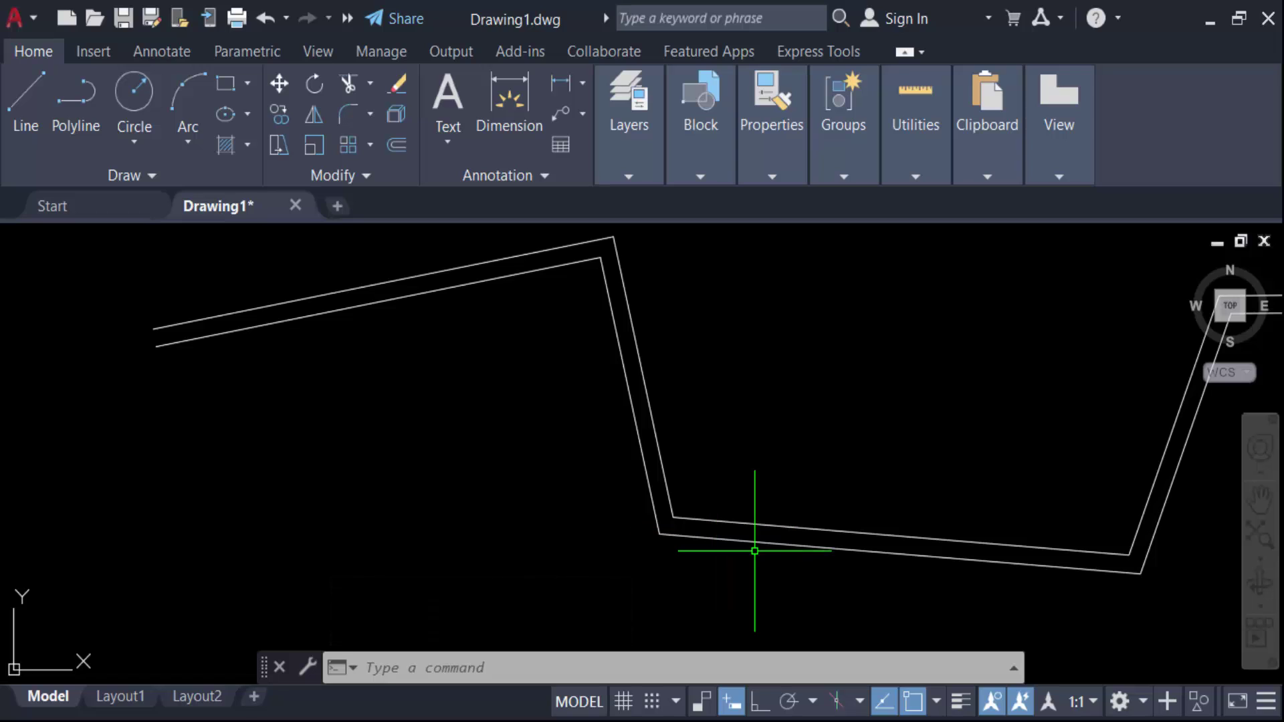
Create a multiline style named 'new' from STANDARD through MLSTYLE and open its element settings.
key("Escape")
key("Escape")
key("Escape")
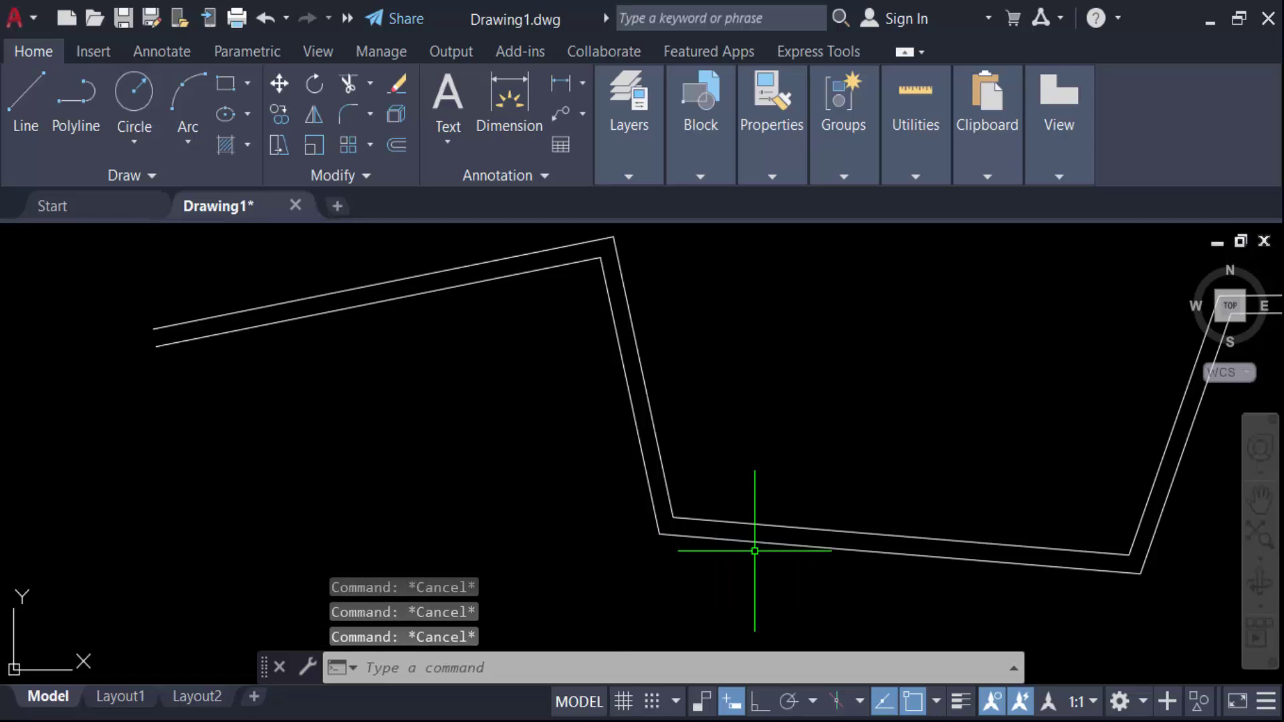
type("ML")
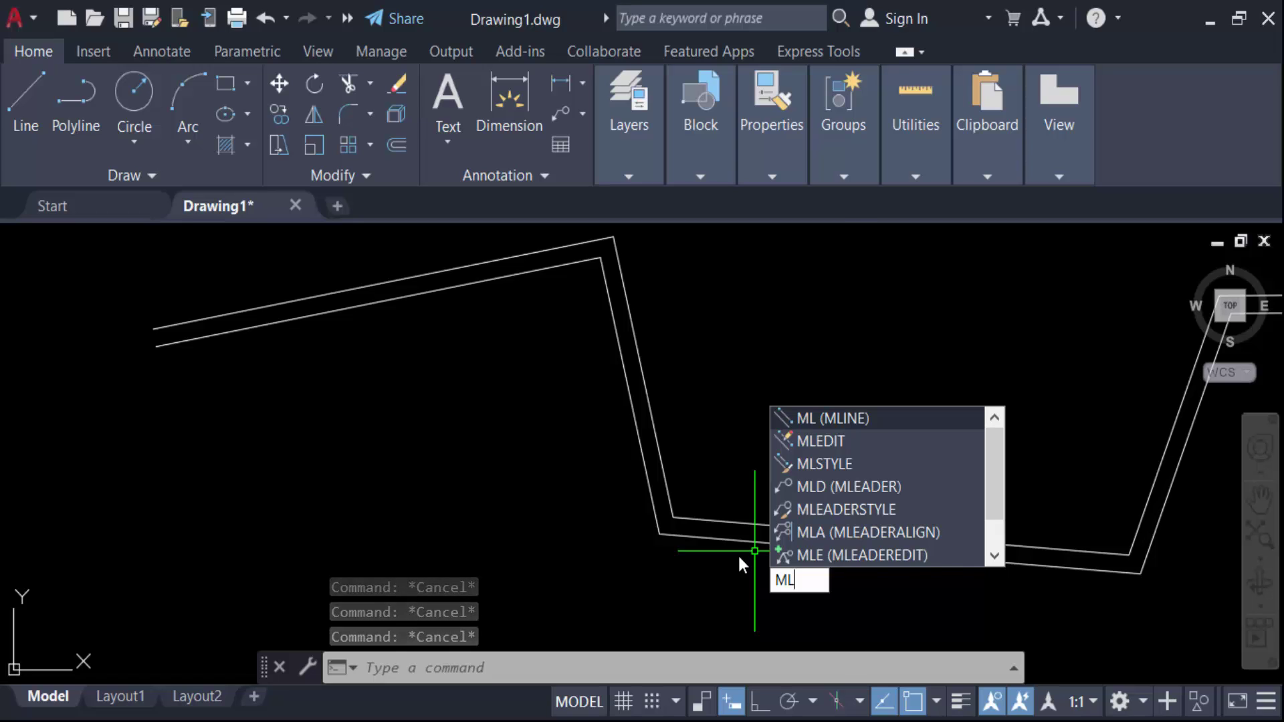
type("STYLE")
key("Return")
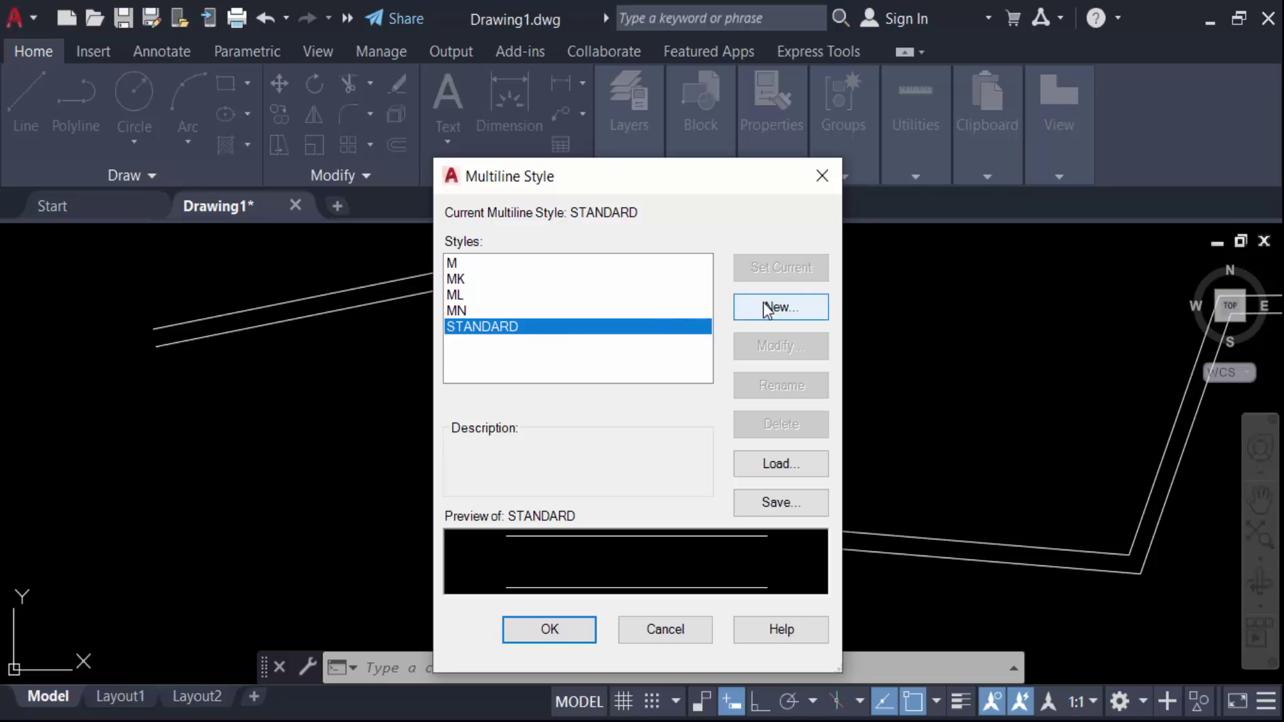
left_click(781, 309)
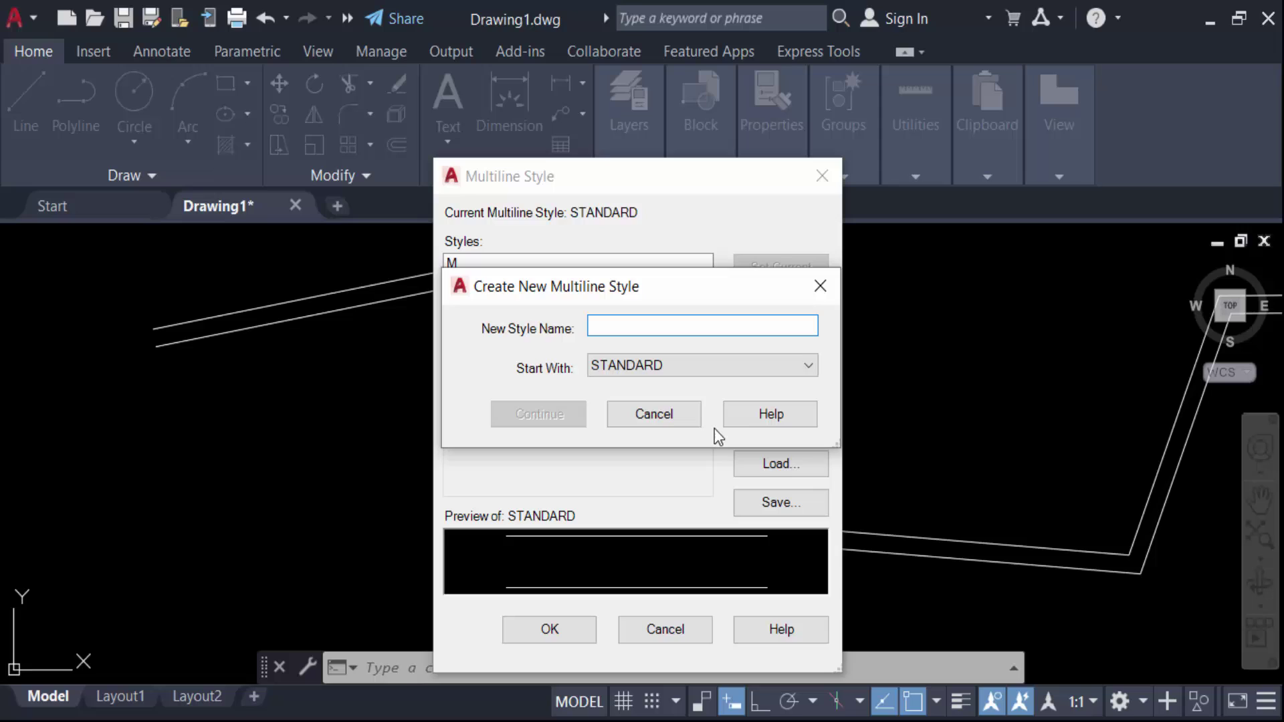
type("new")
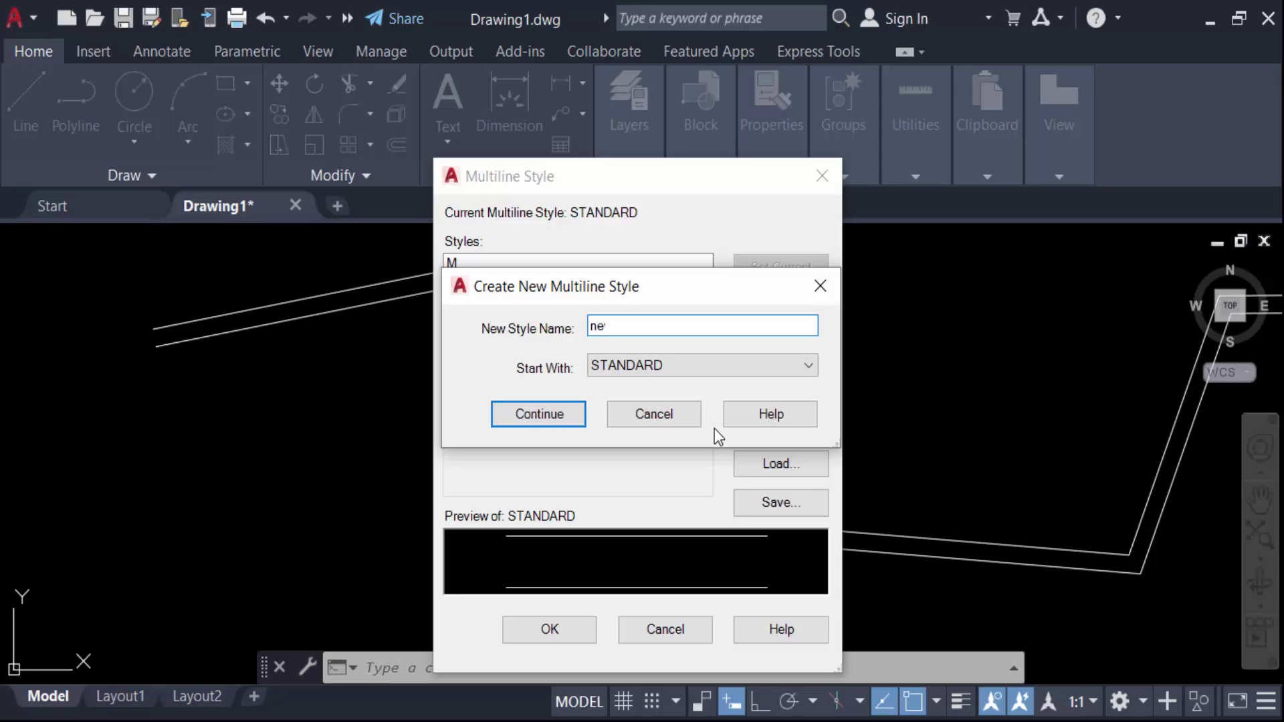
left_click(562, 419)
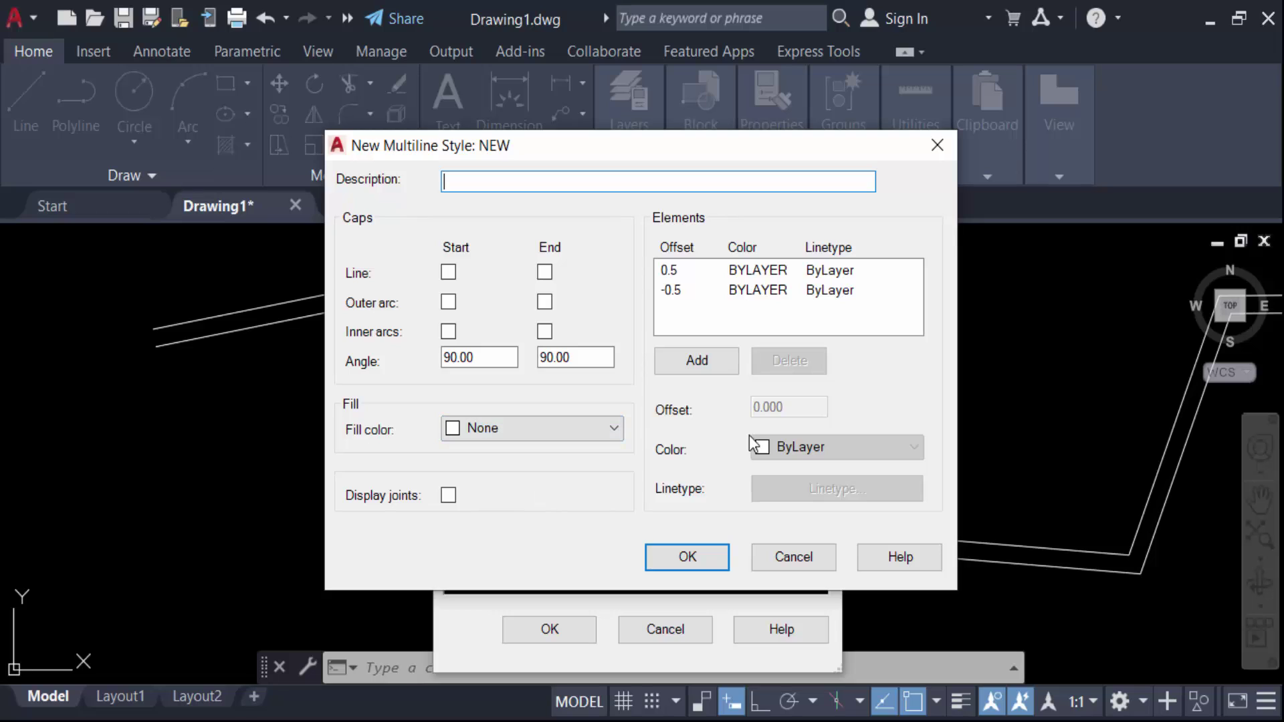
Change the line elements' offsets, leaving them at 1 and -0.05.
left_click(670, 271)
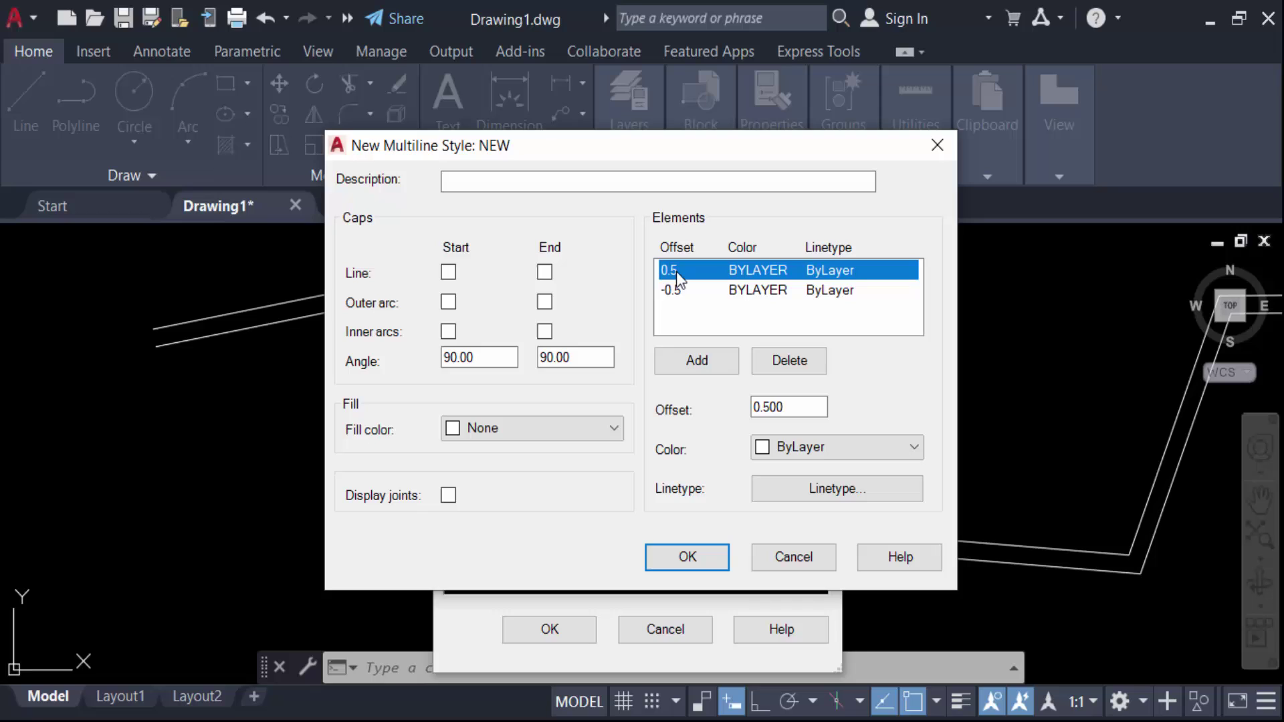
double_click(783, 409)
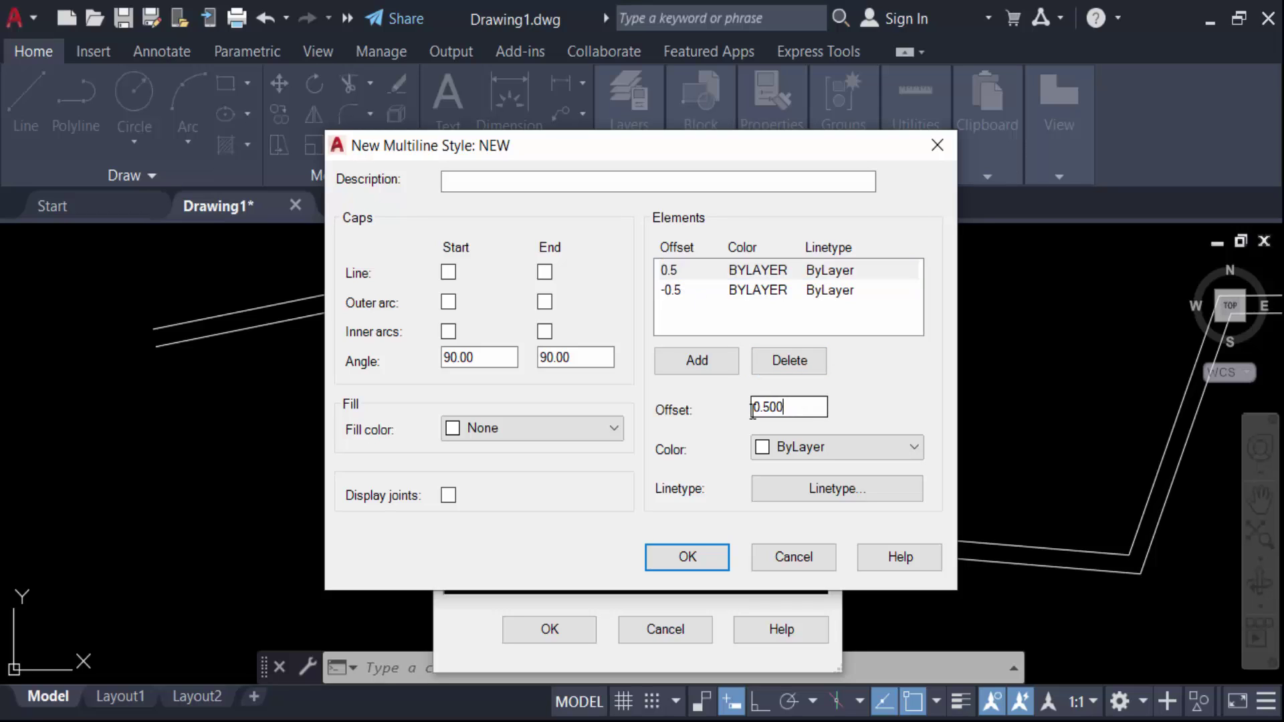
type("-.05")
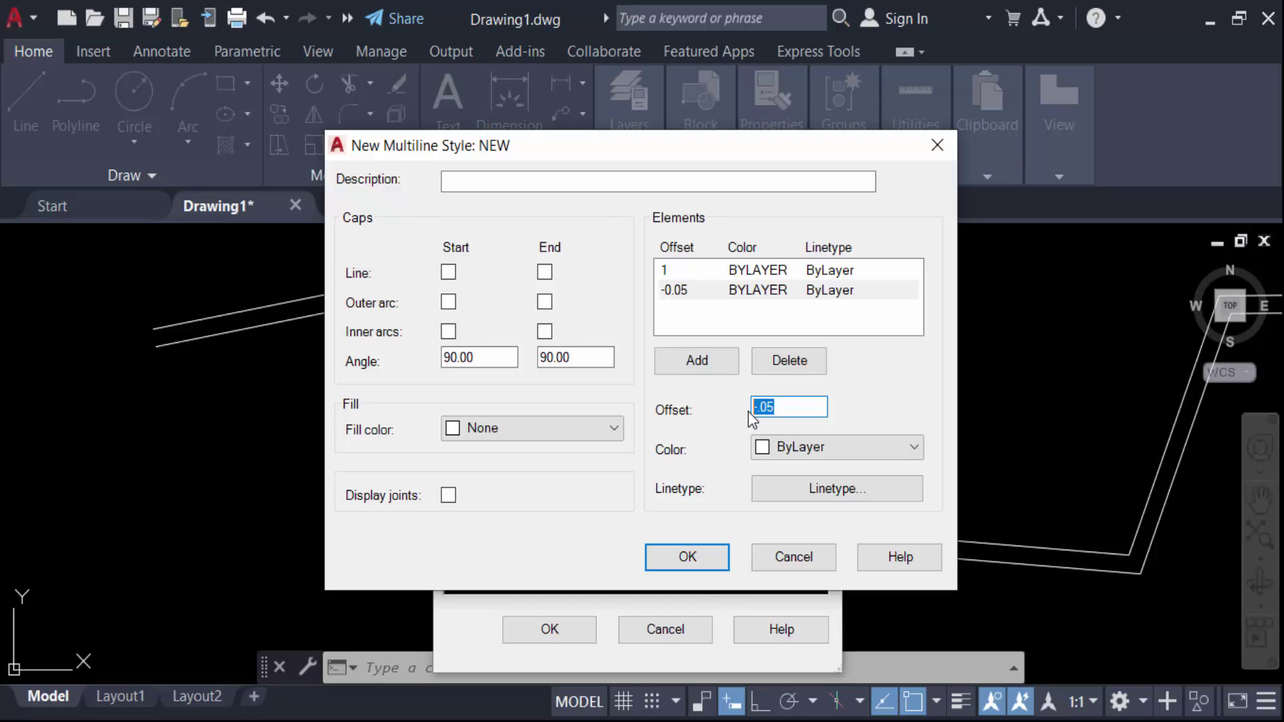
type("-1")
Make both outer line elements, at offsets -1 and 1, cyan.
left_click(804, 453)
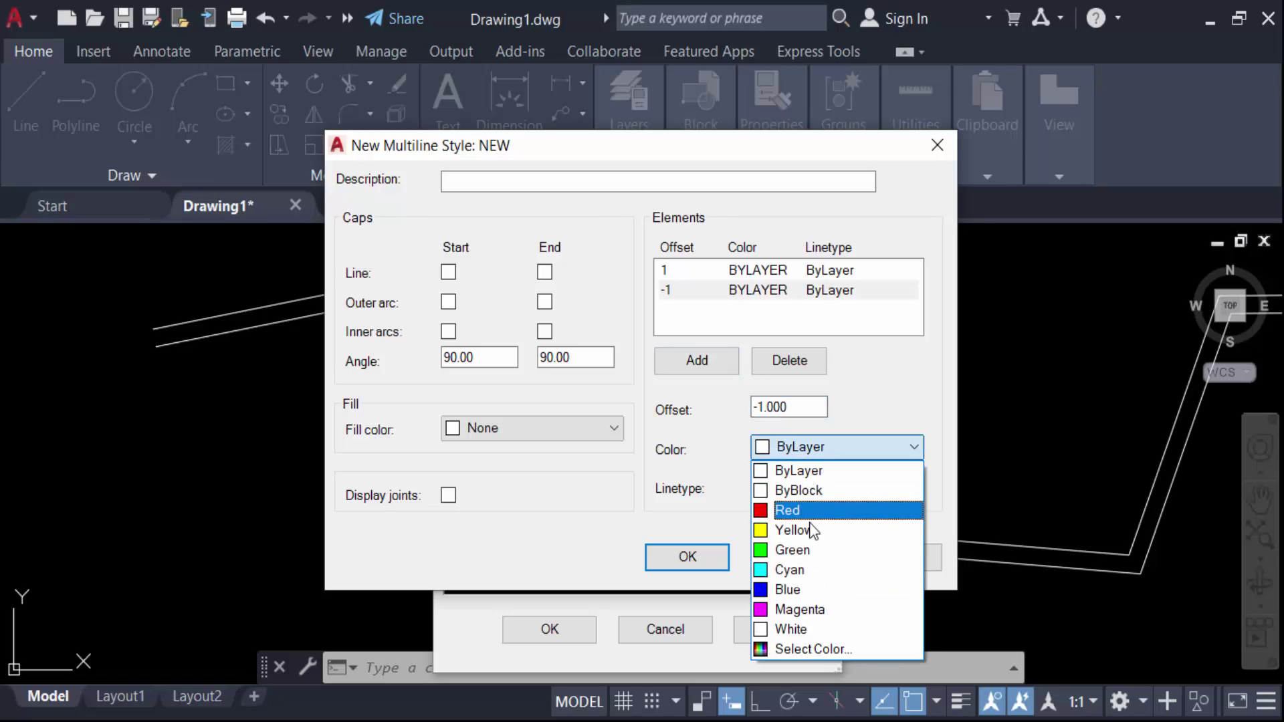
left_click(799, 570)
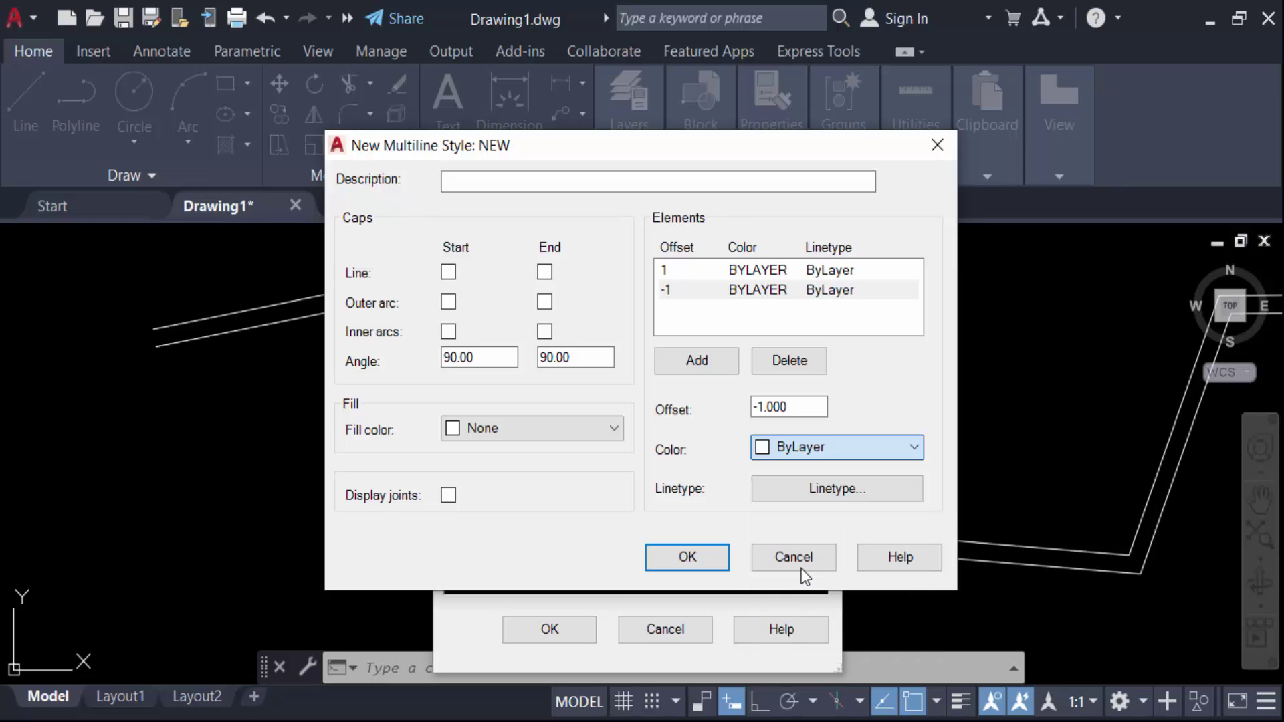
left_click(760, 271)
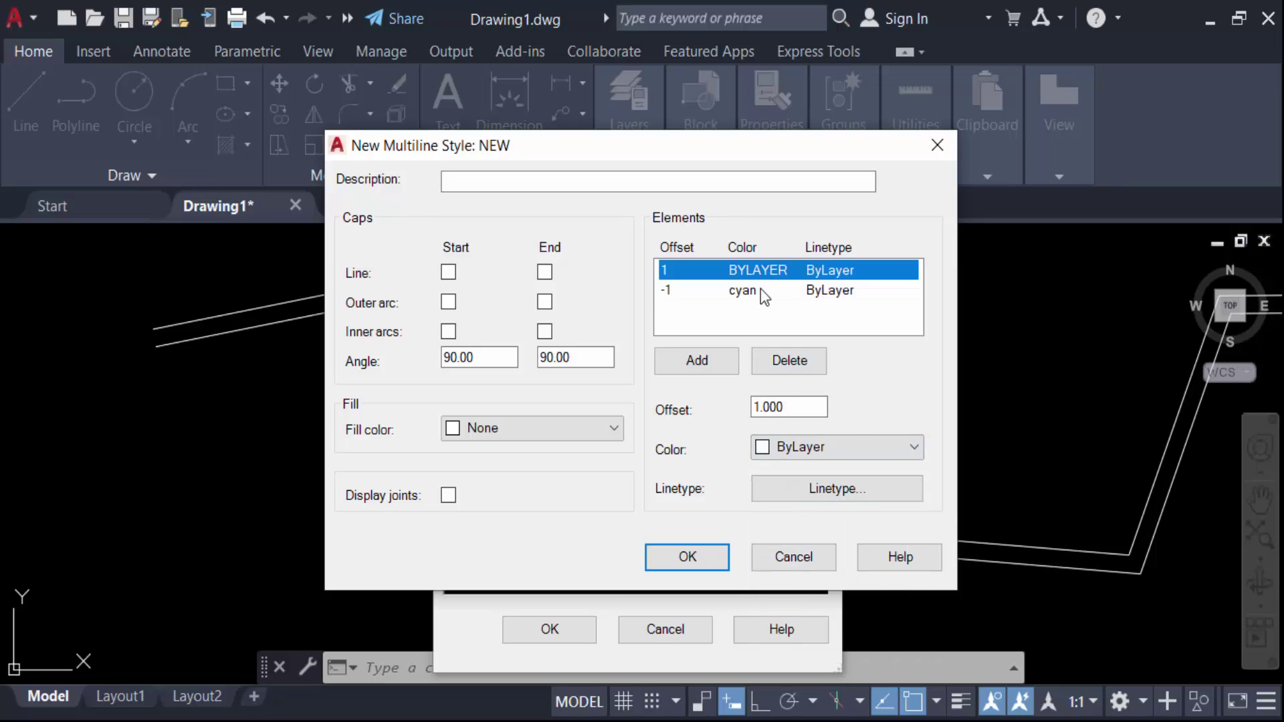
left_click(782, 451)
left_click(789, 570)
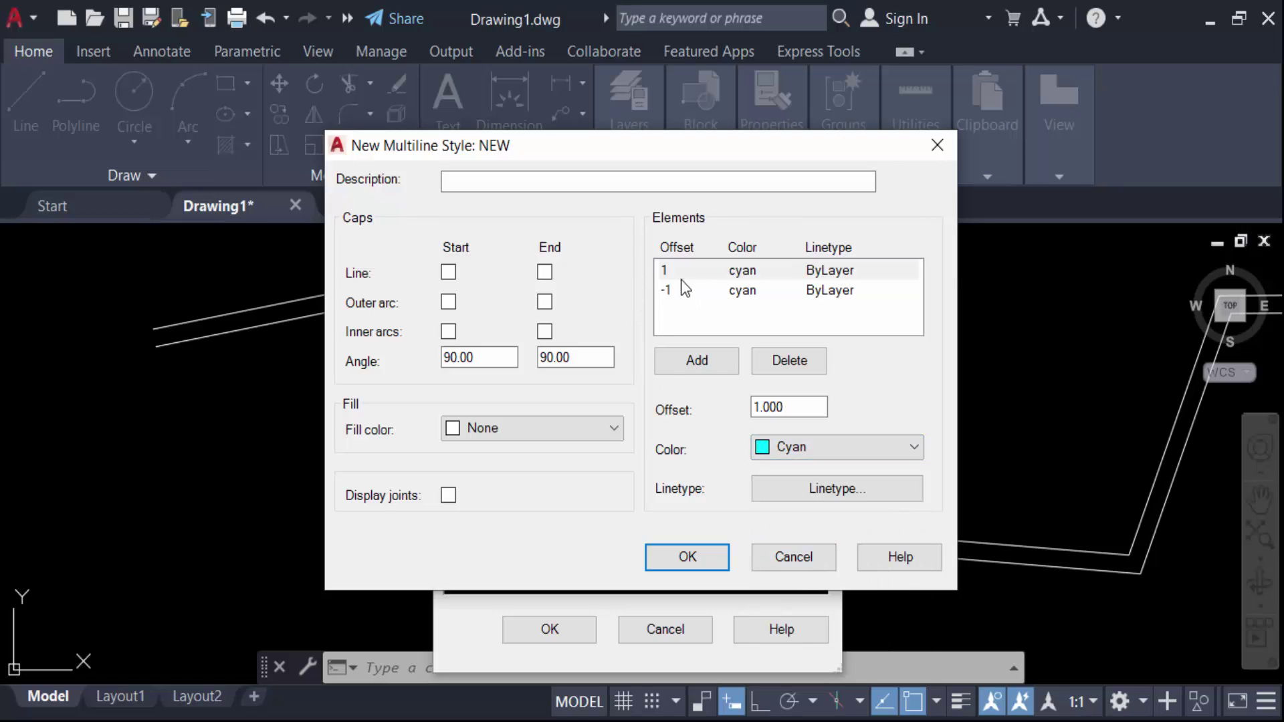
Add a magenta centre line element at offset 0.
left_click(694, 367)
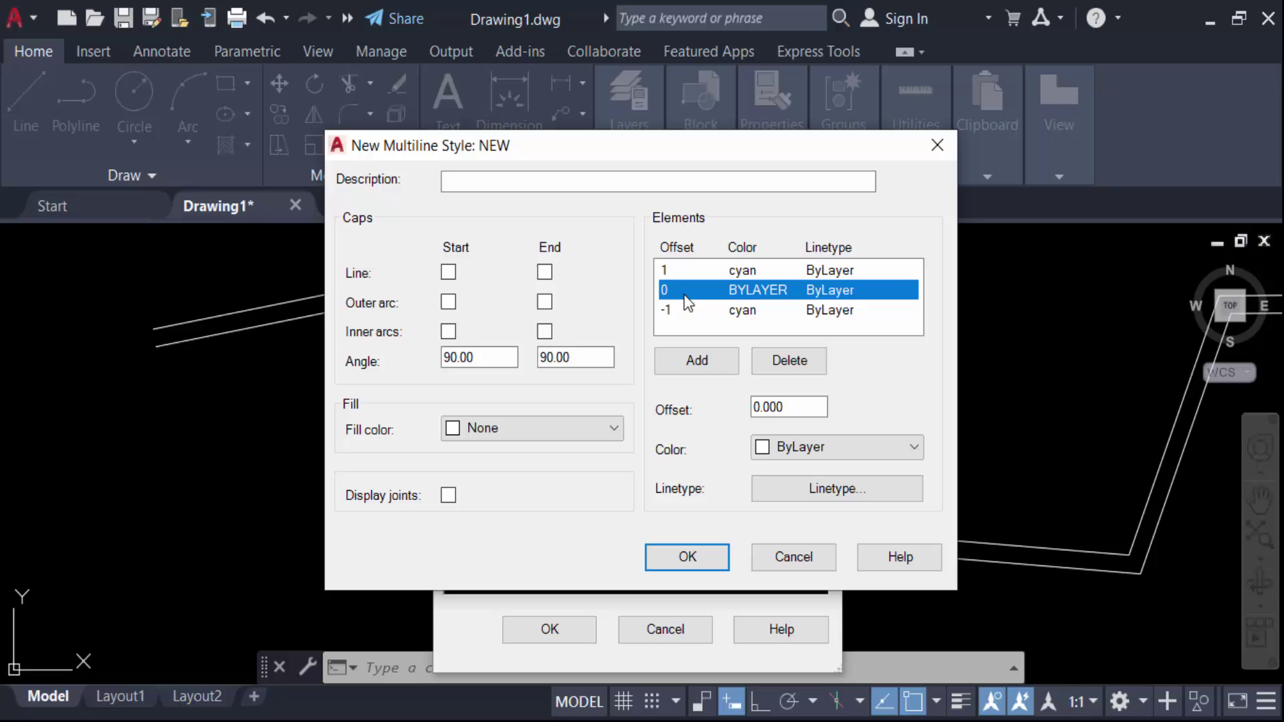
left_click(802, 448)
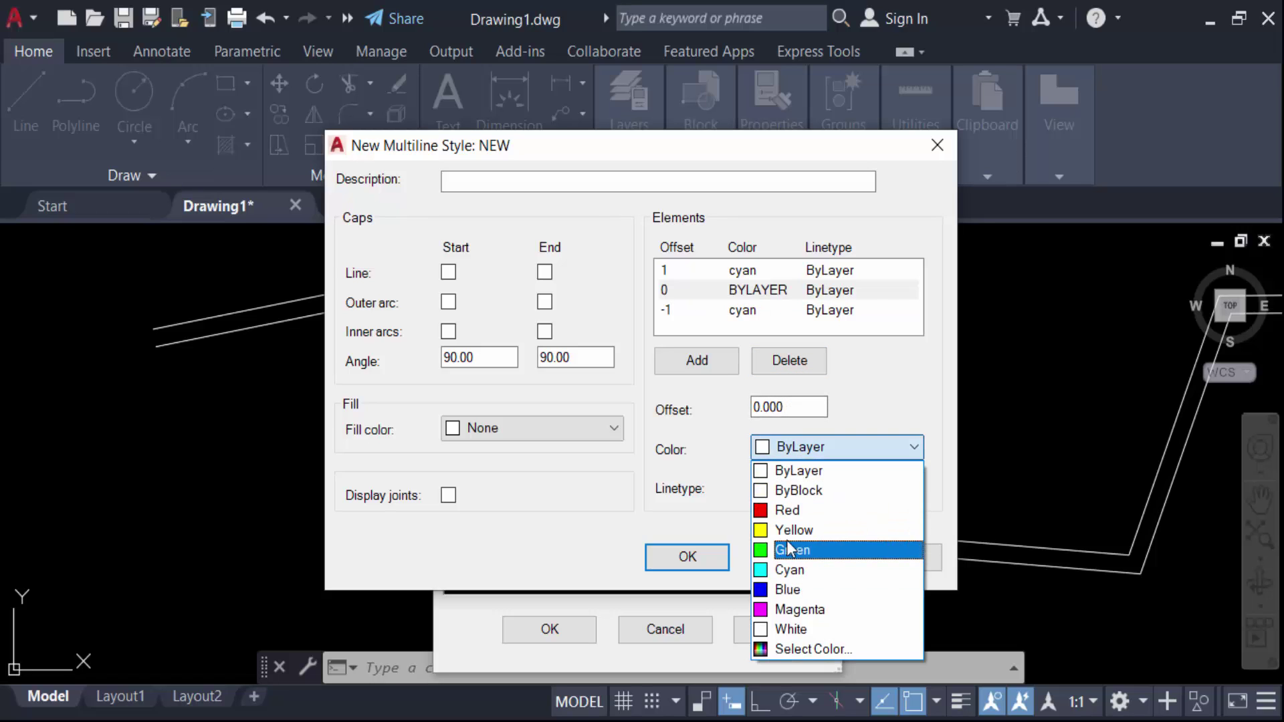
left_click(803, 608)
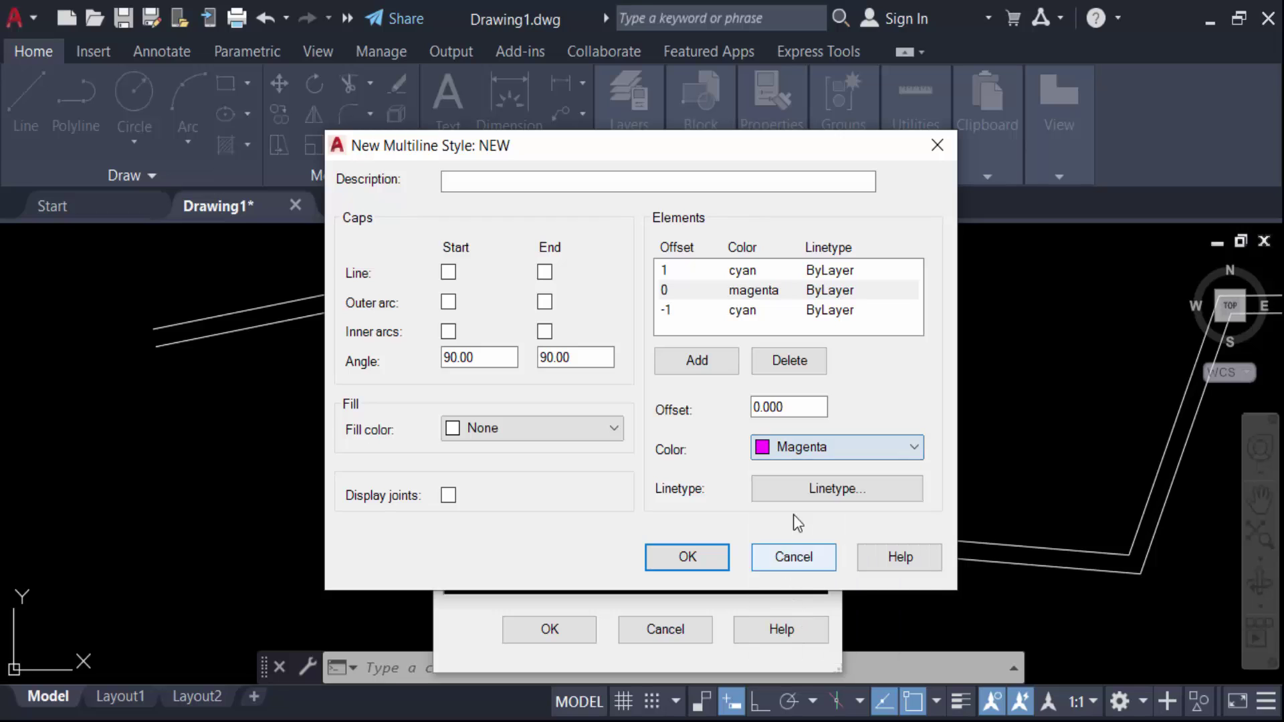
left_click(836, 292)
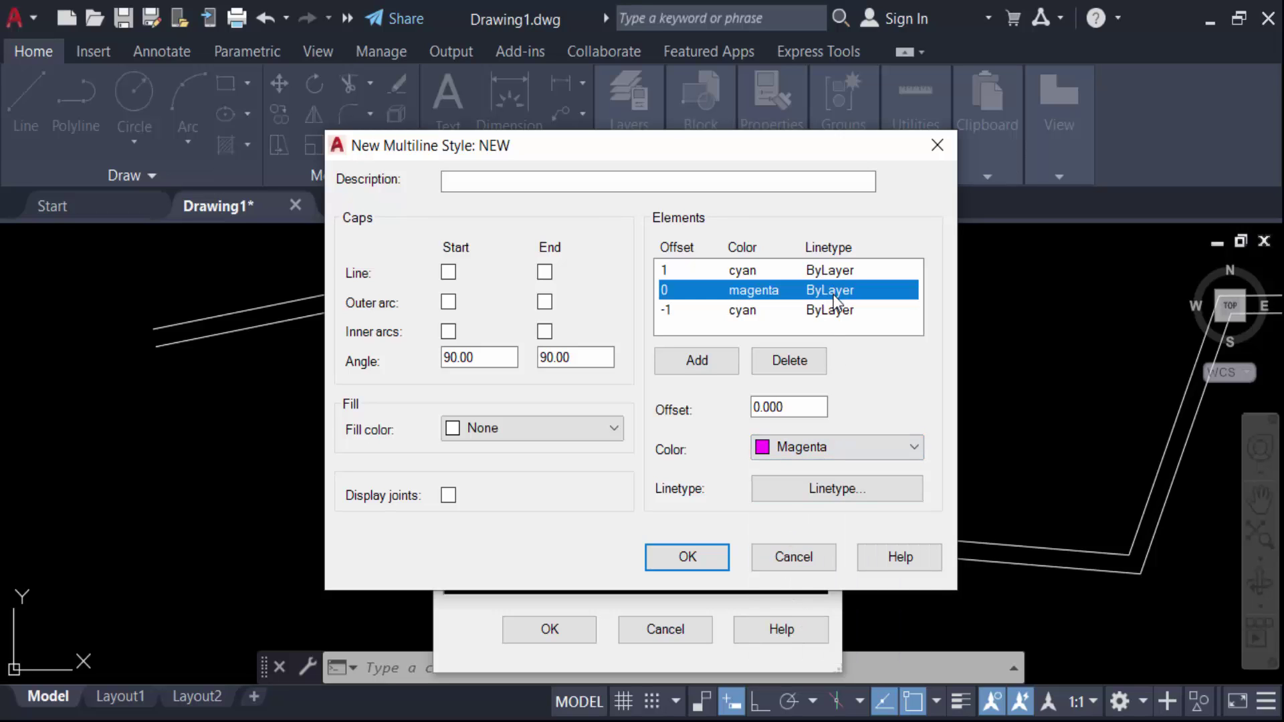
Load the CENTER2 linetype from the linetype library.
left_click(821, 494)
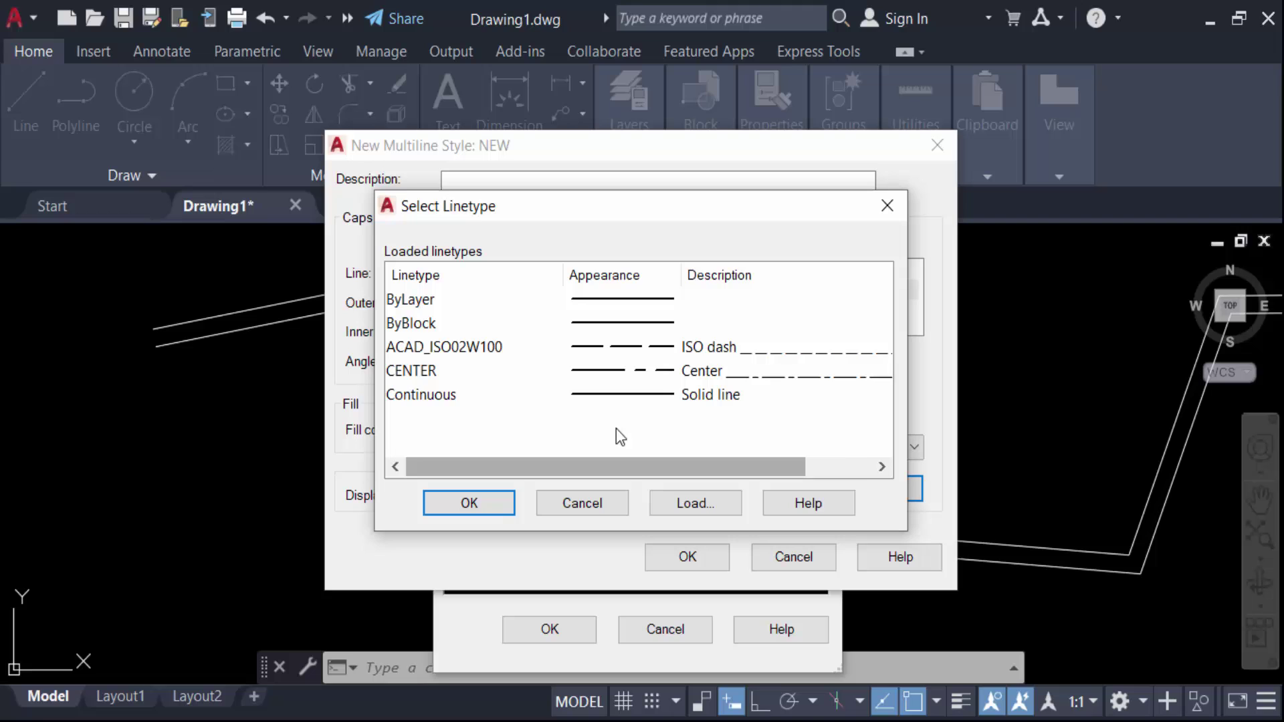
left_click(687, 503)
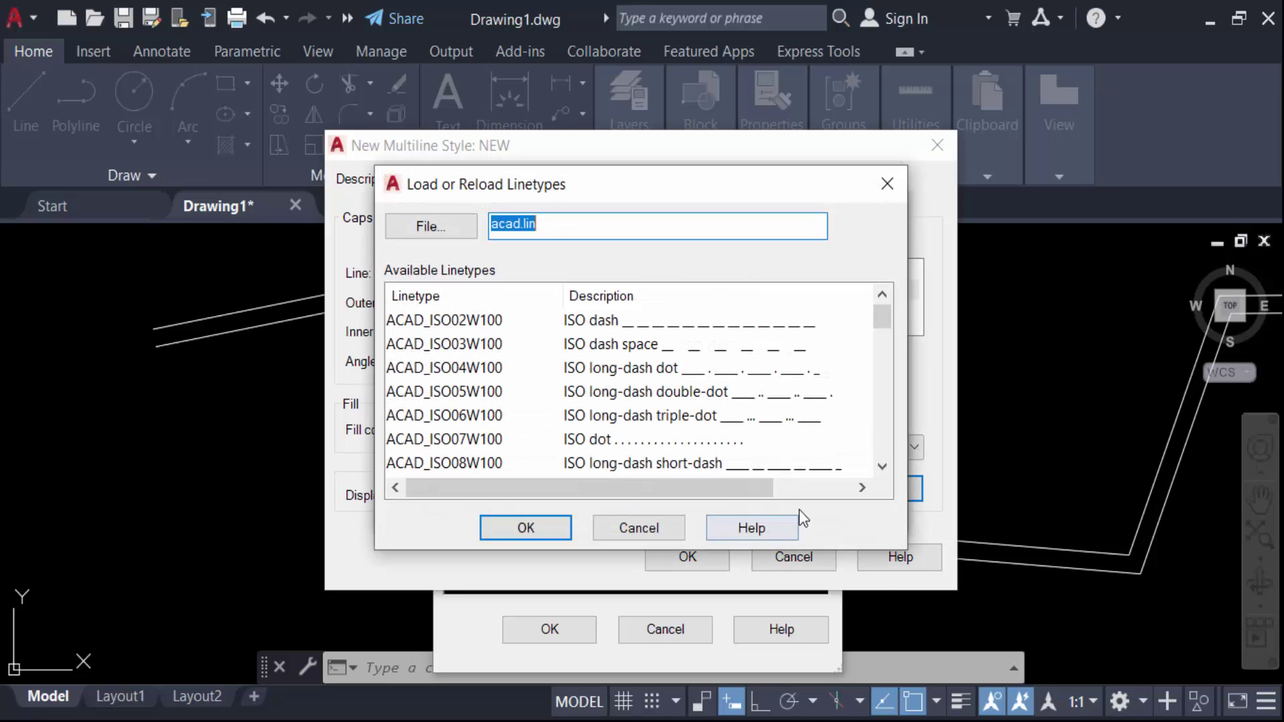
scroll(699, 425, "down", 3)
scroll(692, 420, "down", 4)
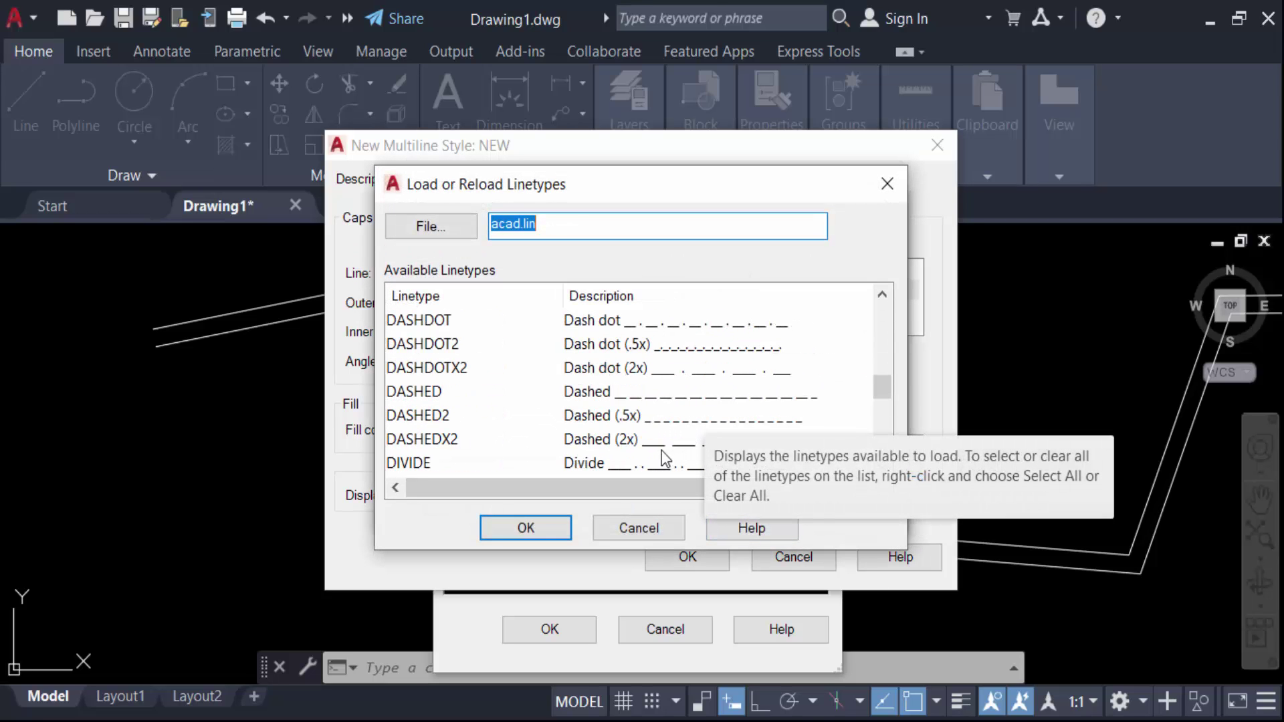
scroll(656, 449, "down", 3)
scroll(630, 434, "down", 3)
scroll(626, 428, "up", 7)
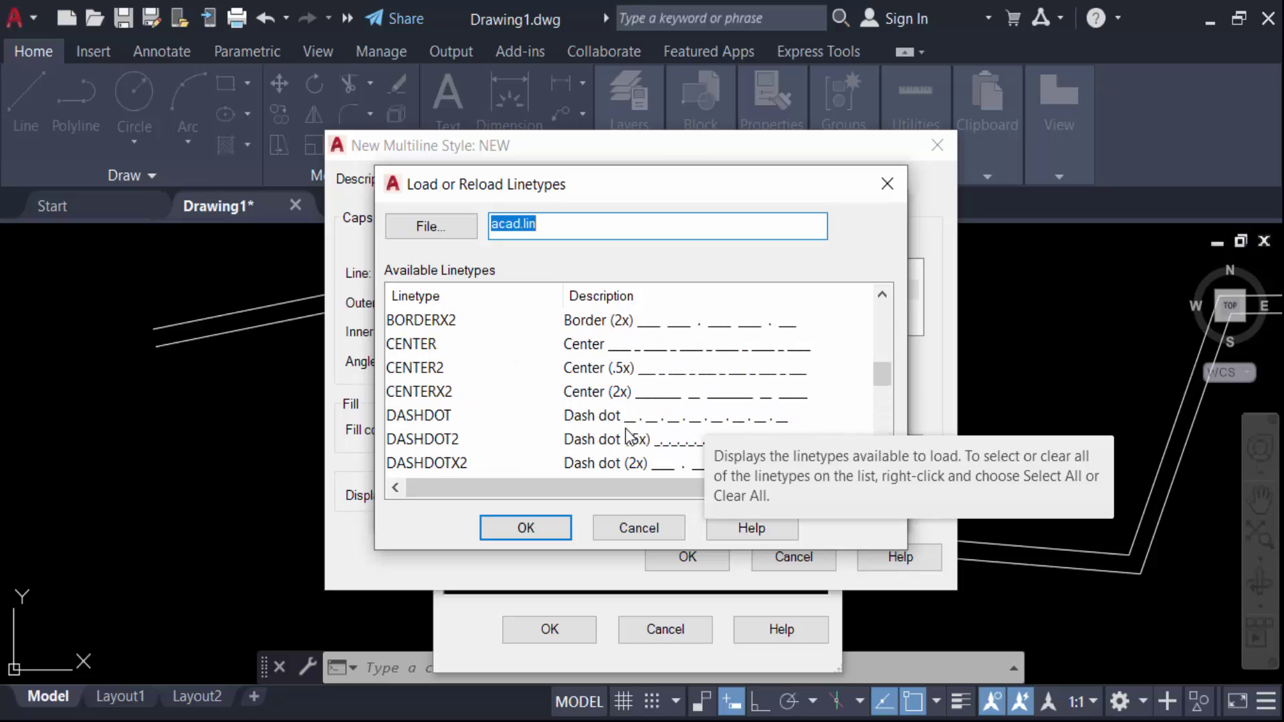
left_click(622, 374)
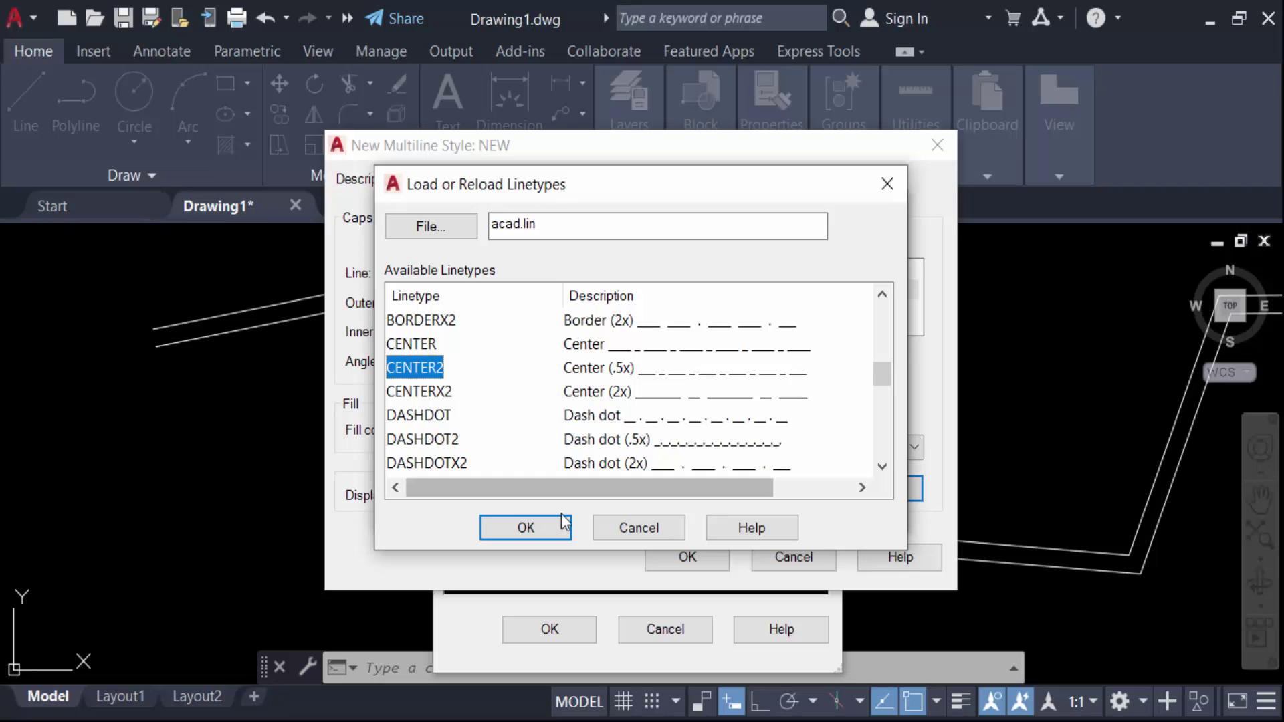
left_click(562, 524)
Assign CENTER2 to the magenta centre line, save the style, and make NEW current.
left_click(643, 395)
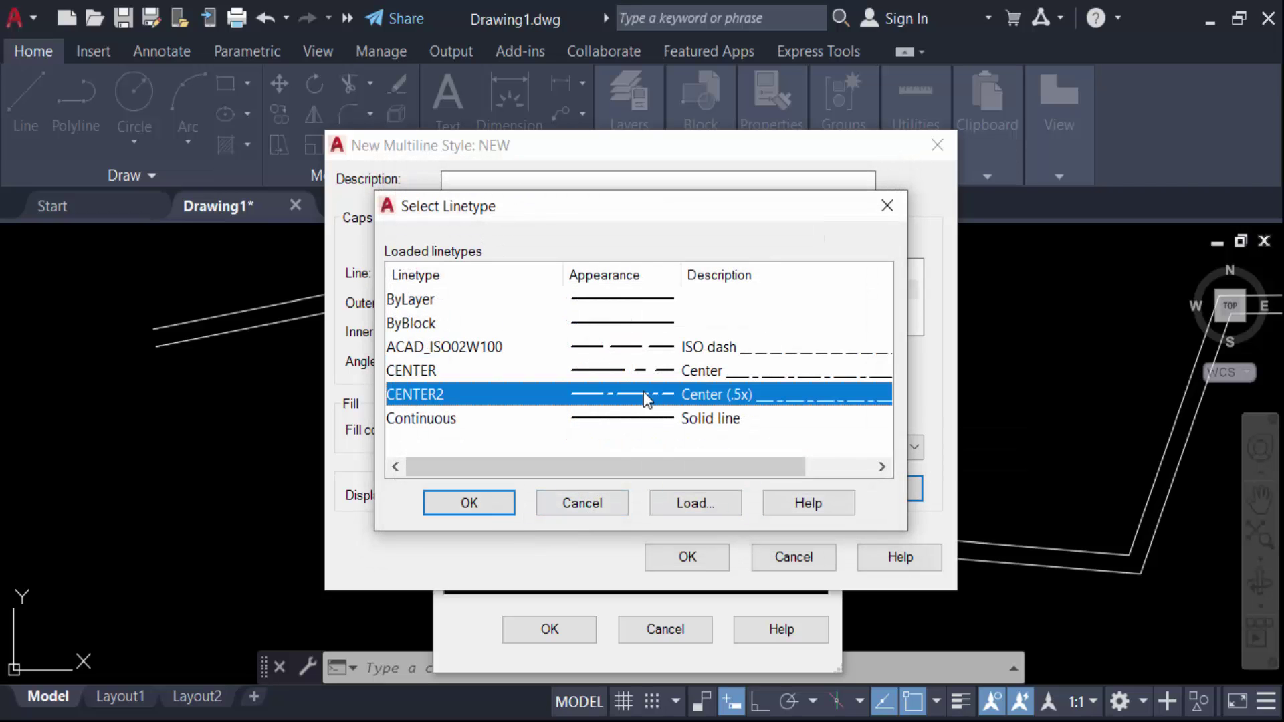
left_click(489, 502)
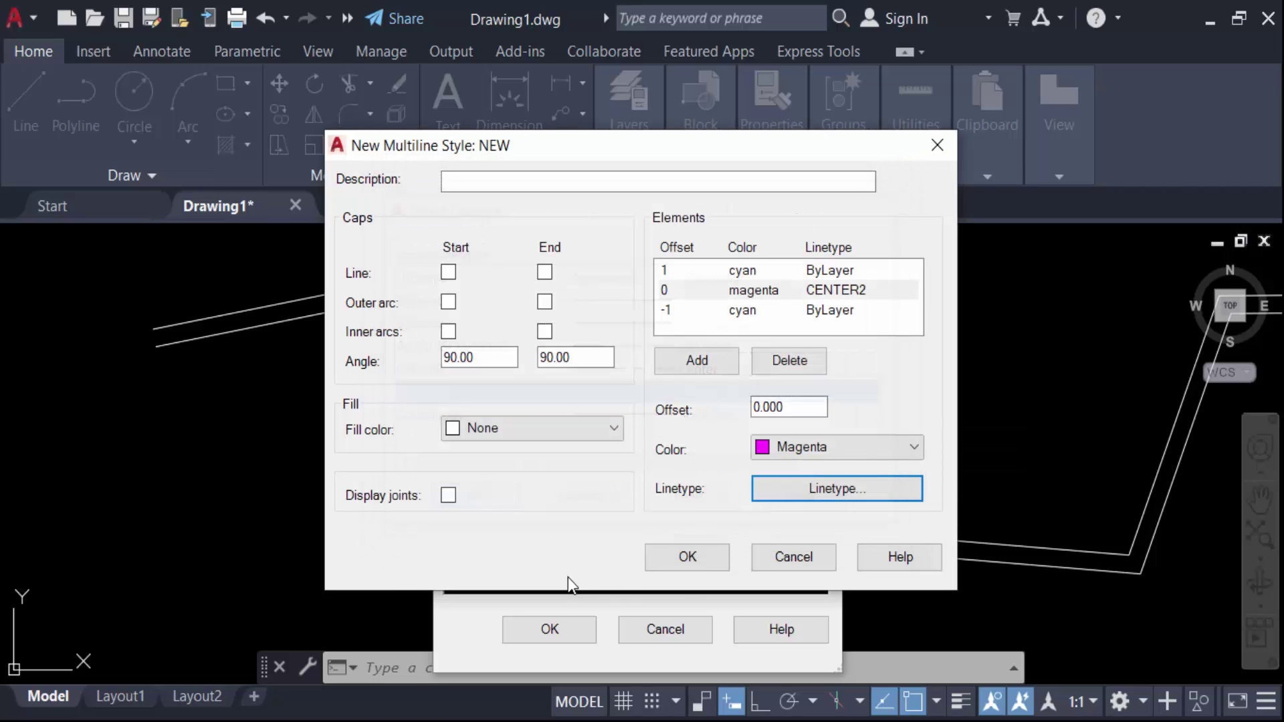
left_click(689, 558)
left_click(777, 272)
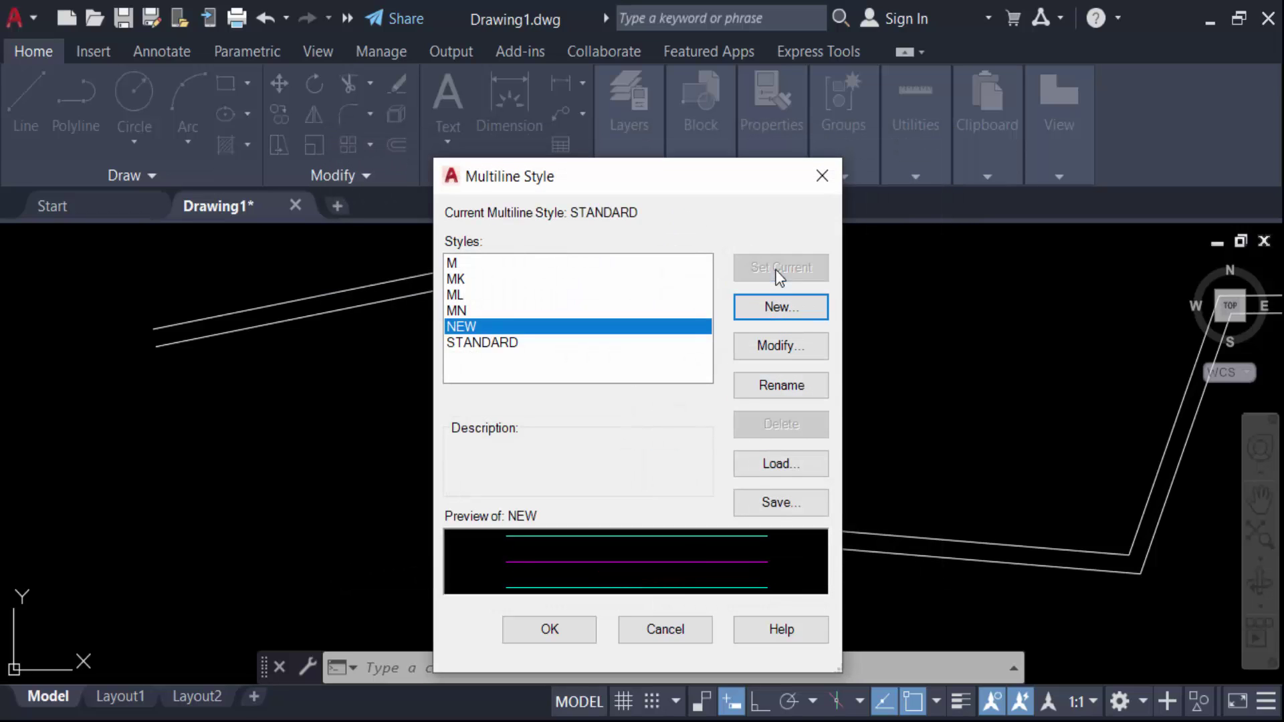
Draw a six-point zigzag multiline in the NEW style below the white multiline.
left_click(550, 624)
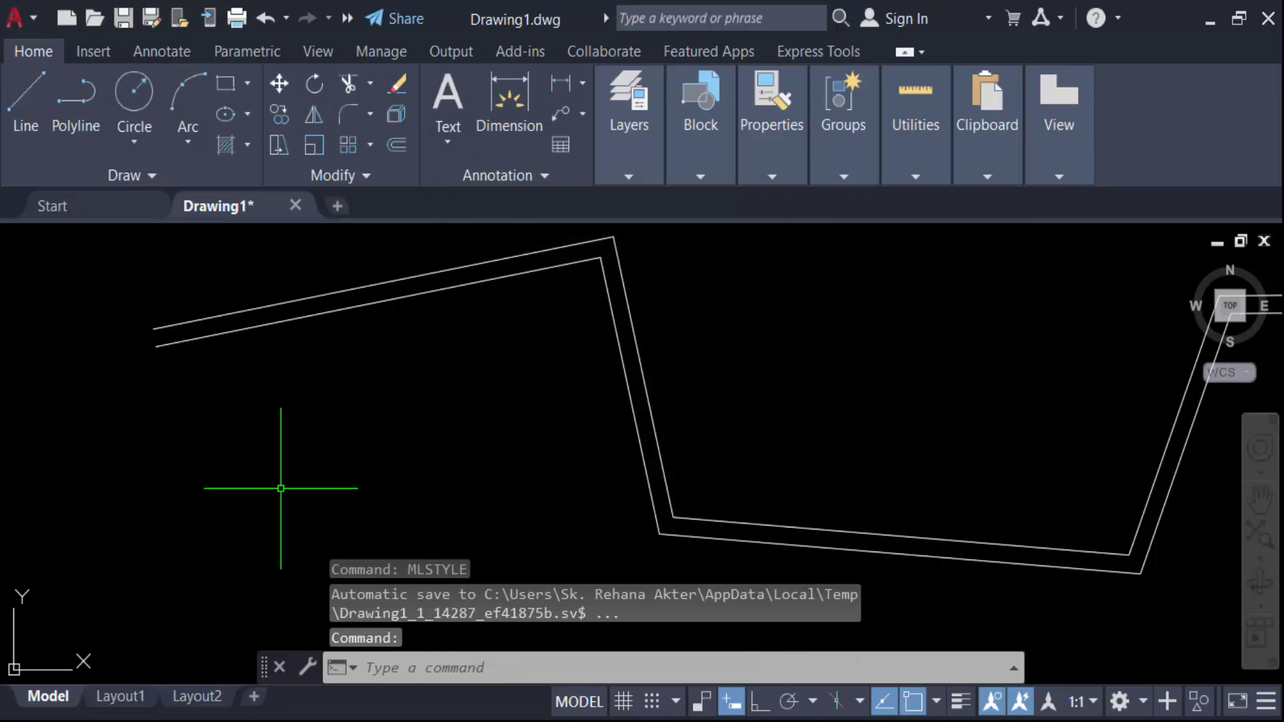
type("ml")
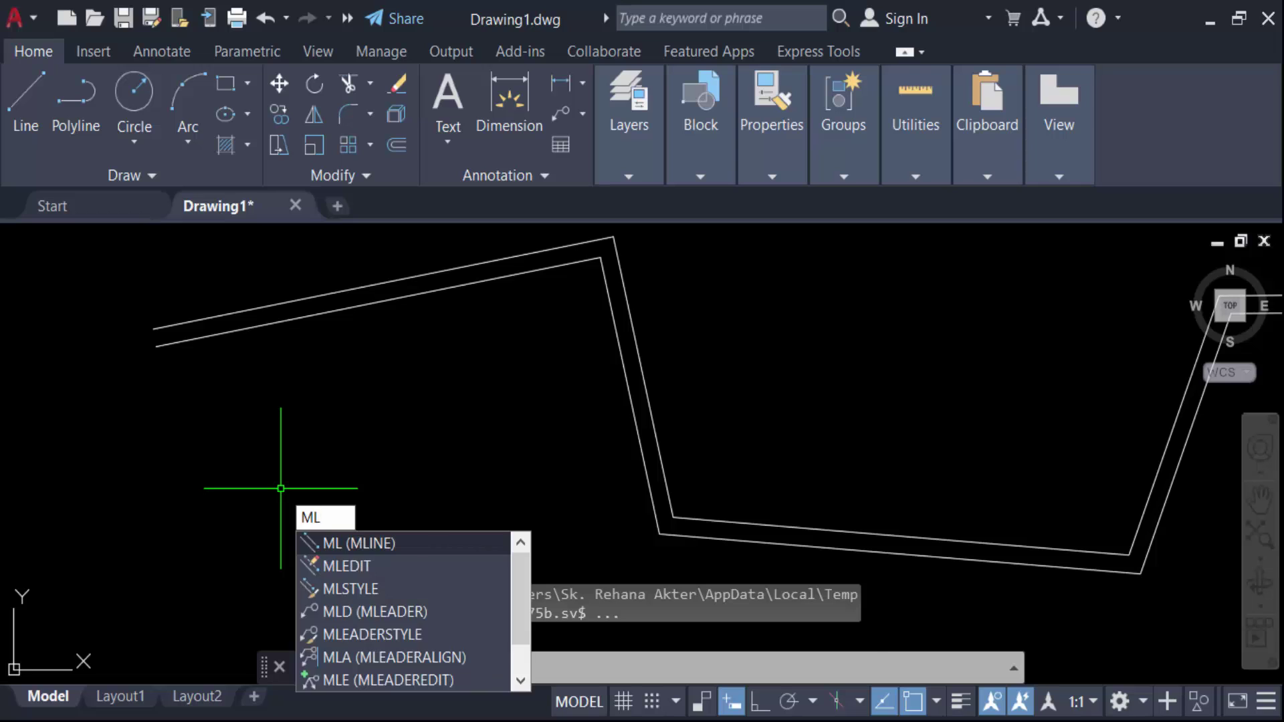
key("Return")
scroll(219, 447, "down", 3)
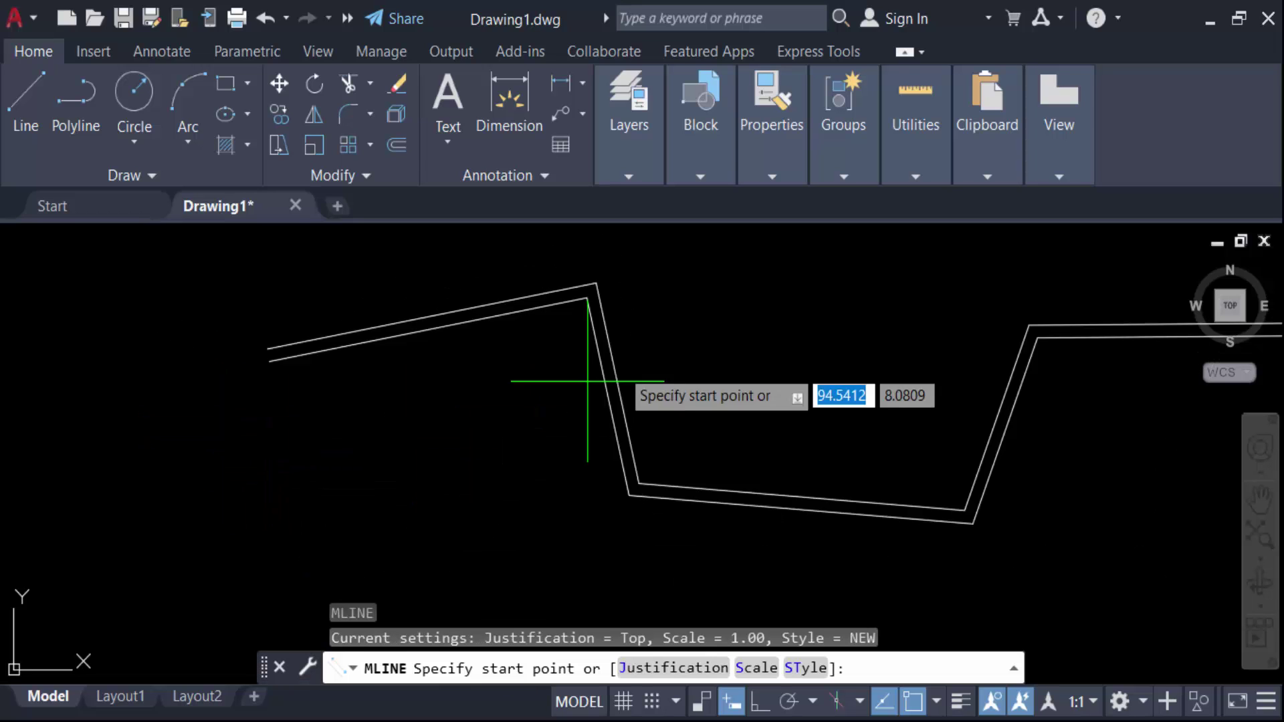
left_click(470, 425)
left_click(602, 386)
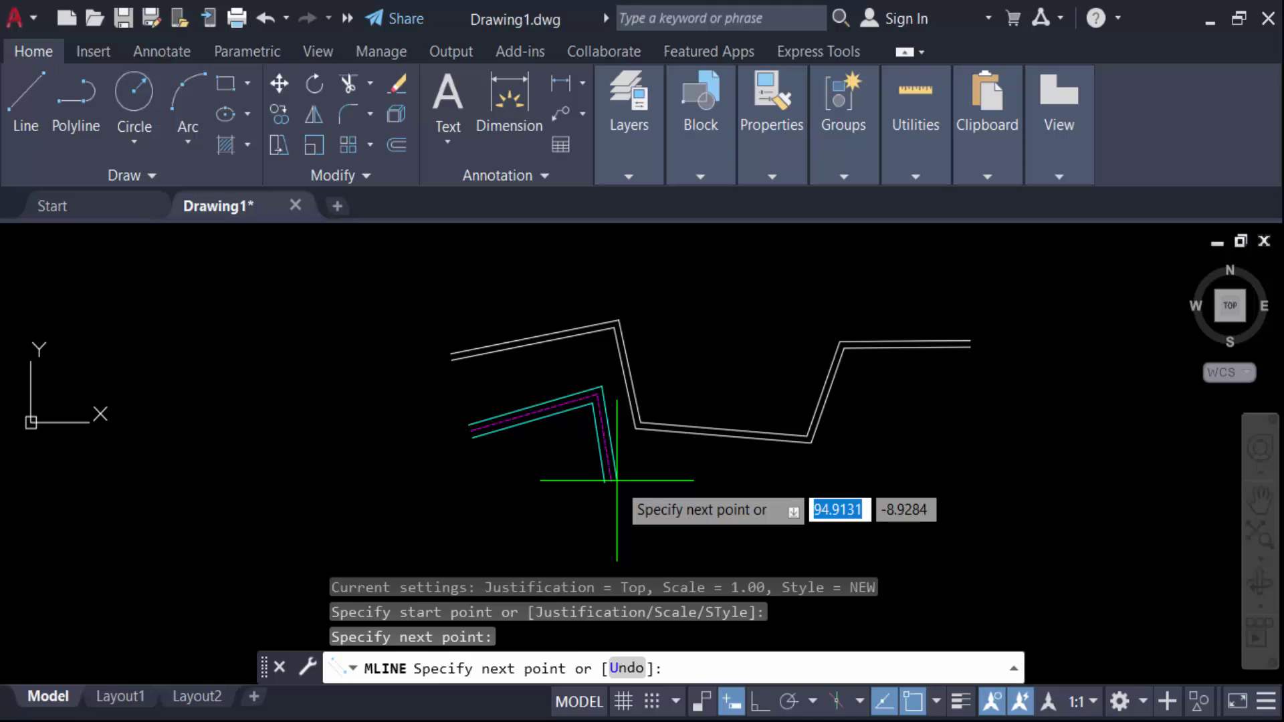
left_click(618, 482)
left_click(805, 489)
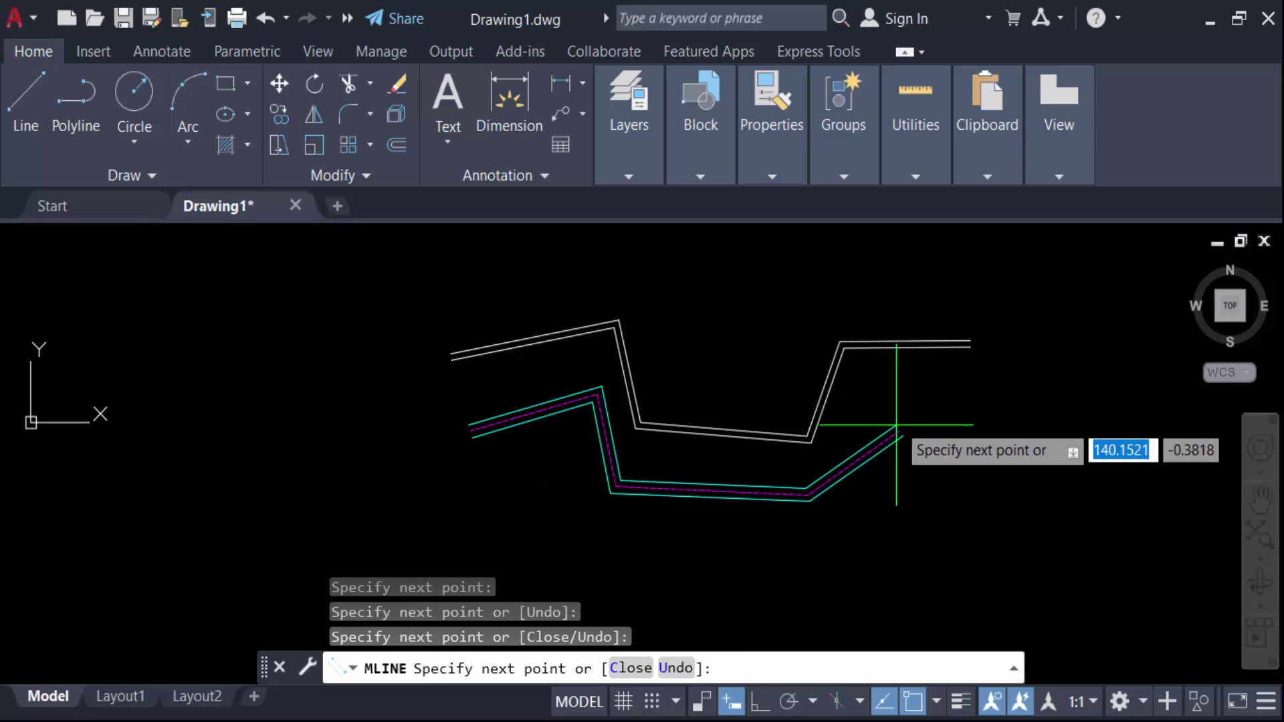
left_click(870, 394)
left_click(940, 395)
key("Return")
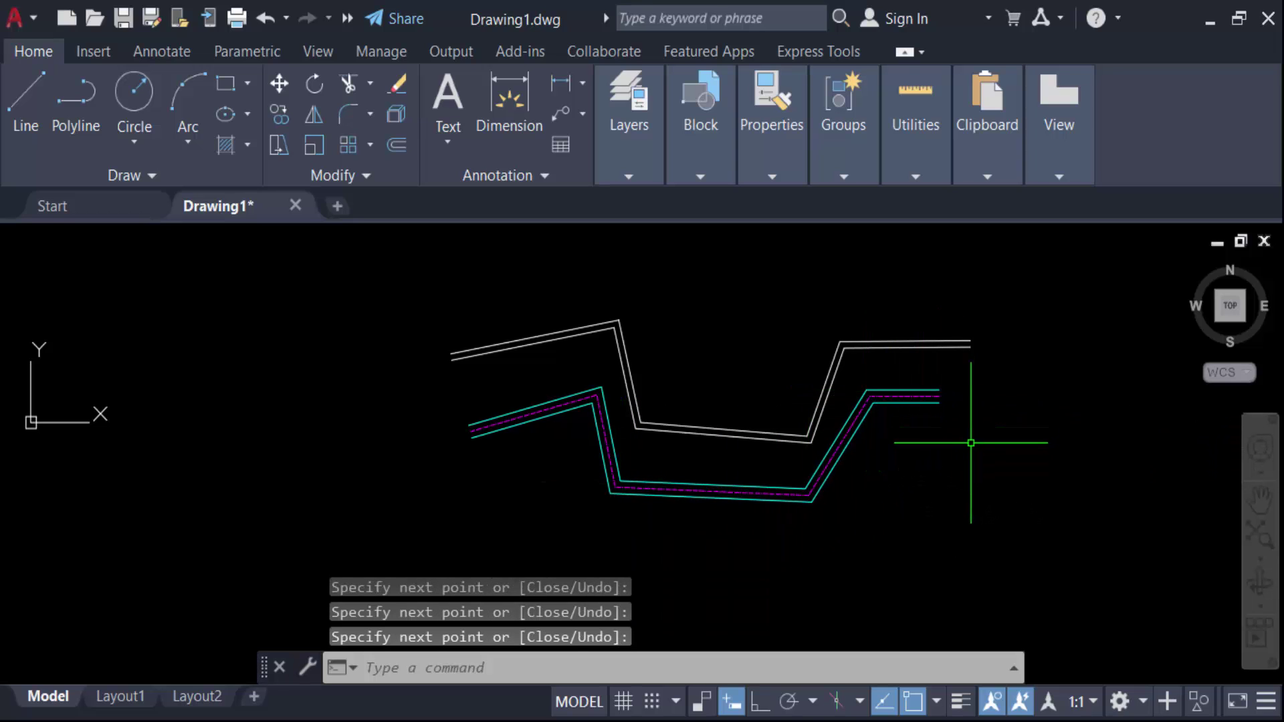
scroll(759, 515, "up", 5)
scroll(757, 515, "down", 3)
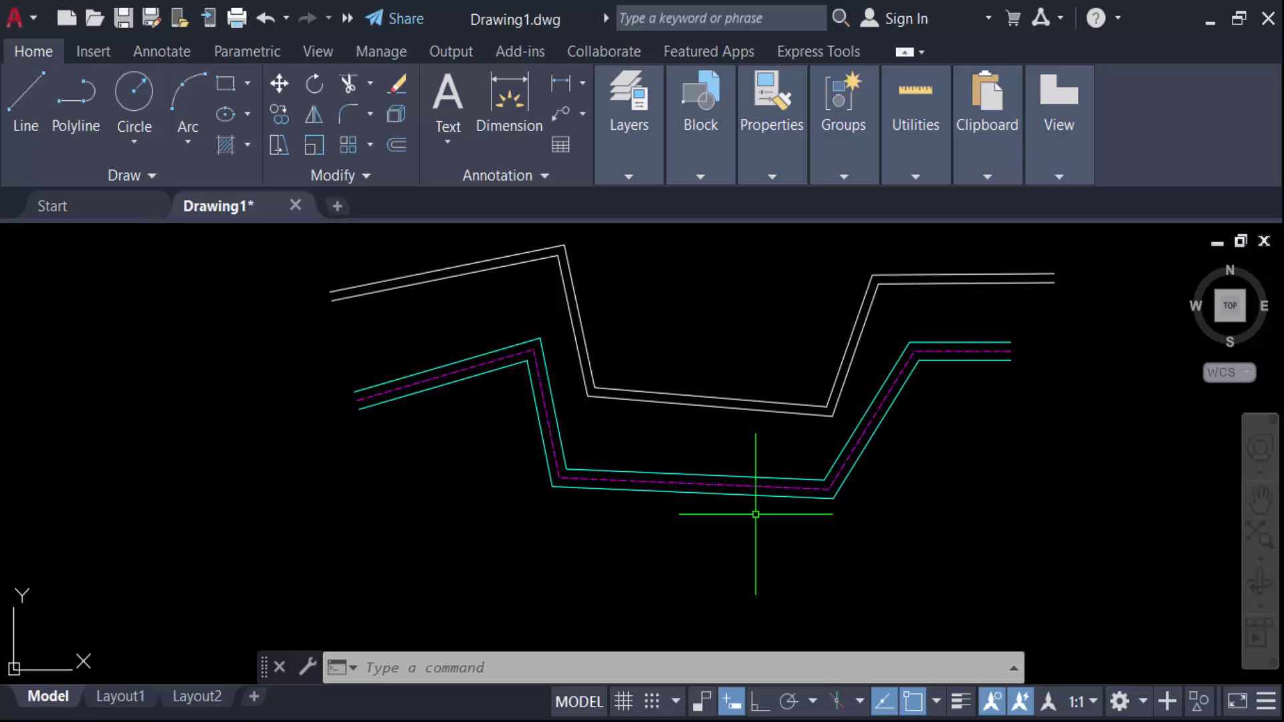
Create a multiline style named 'jk' starting from NEW, using the MLST command.
type("MLSTYLE")
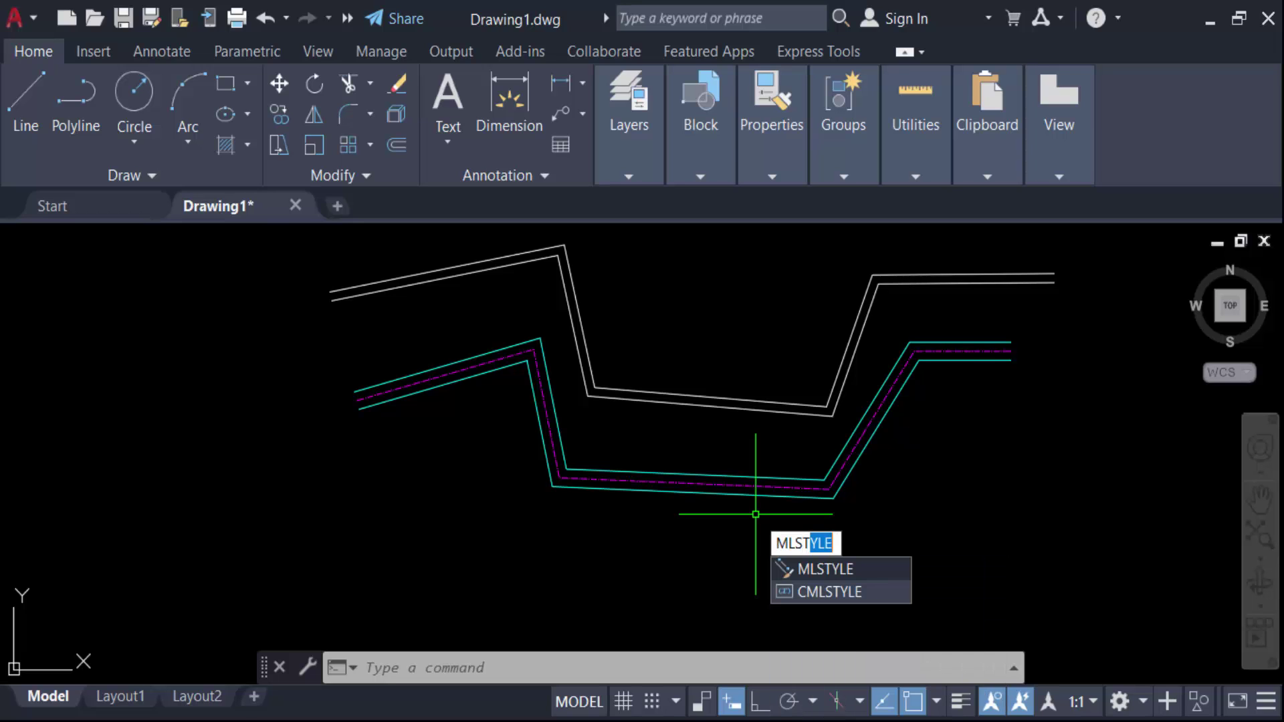
key("Return")
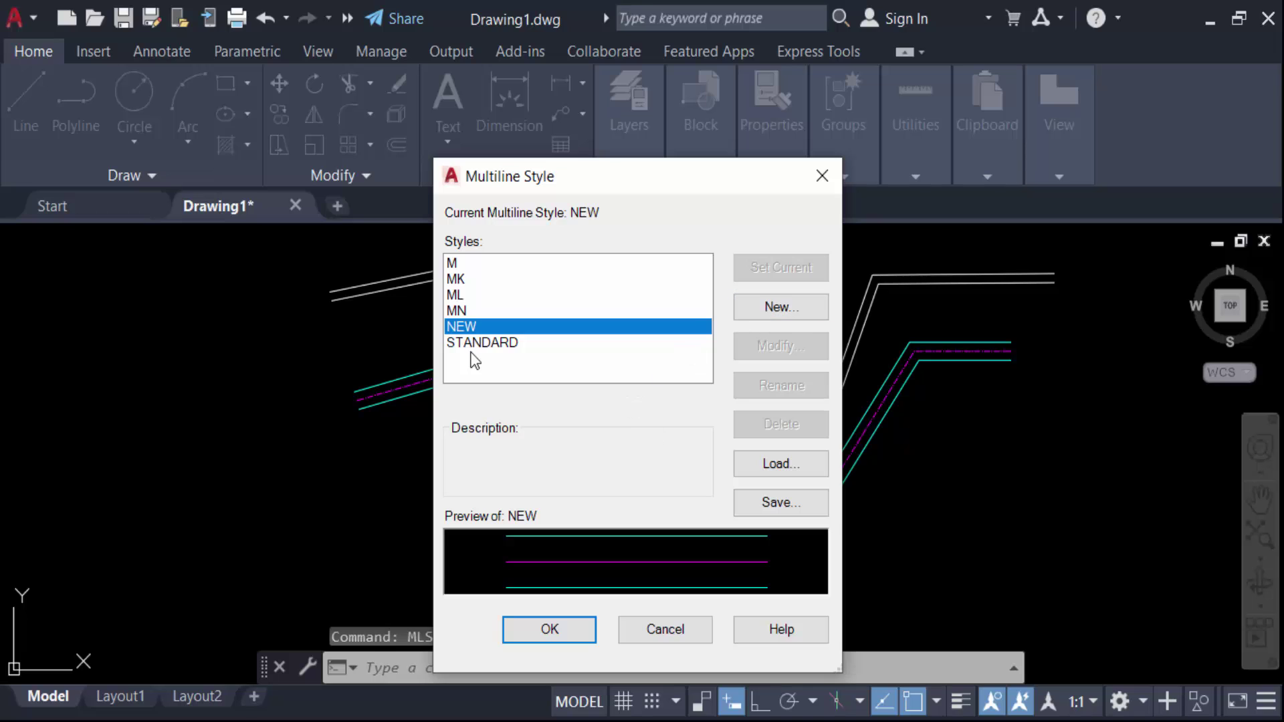
left_click(751, 312)
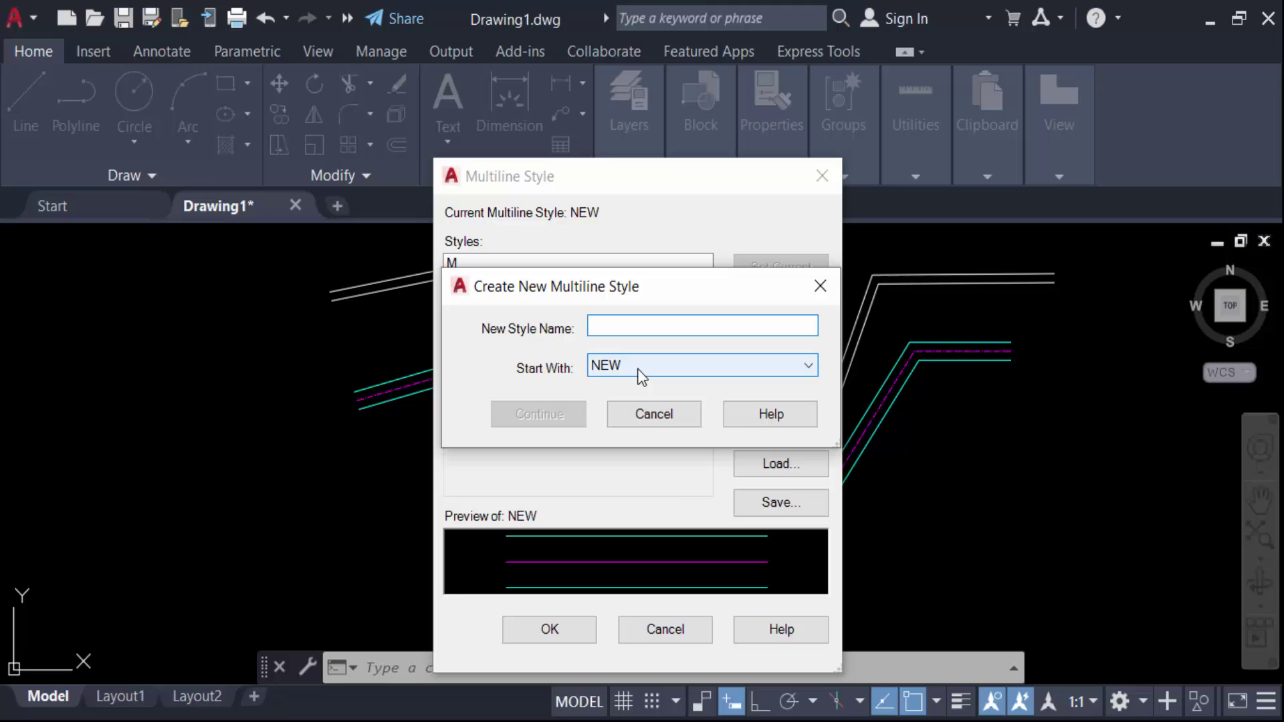
type("jk")
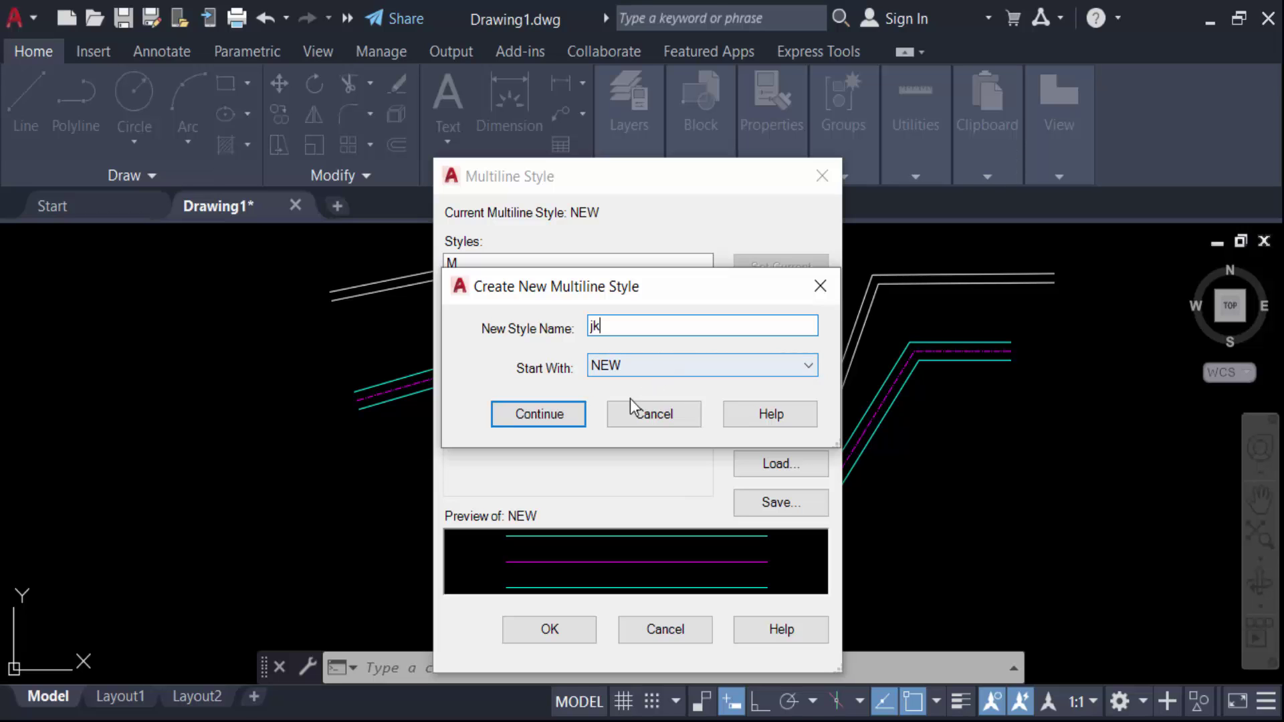
left_click(565, 420)
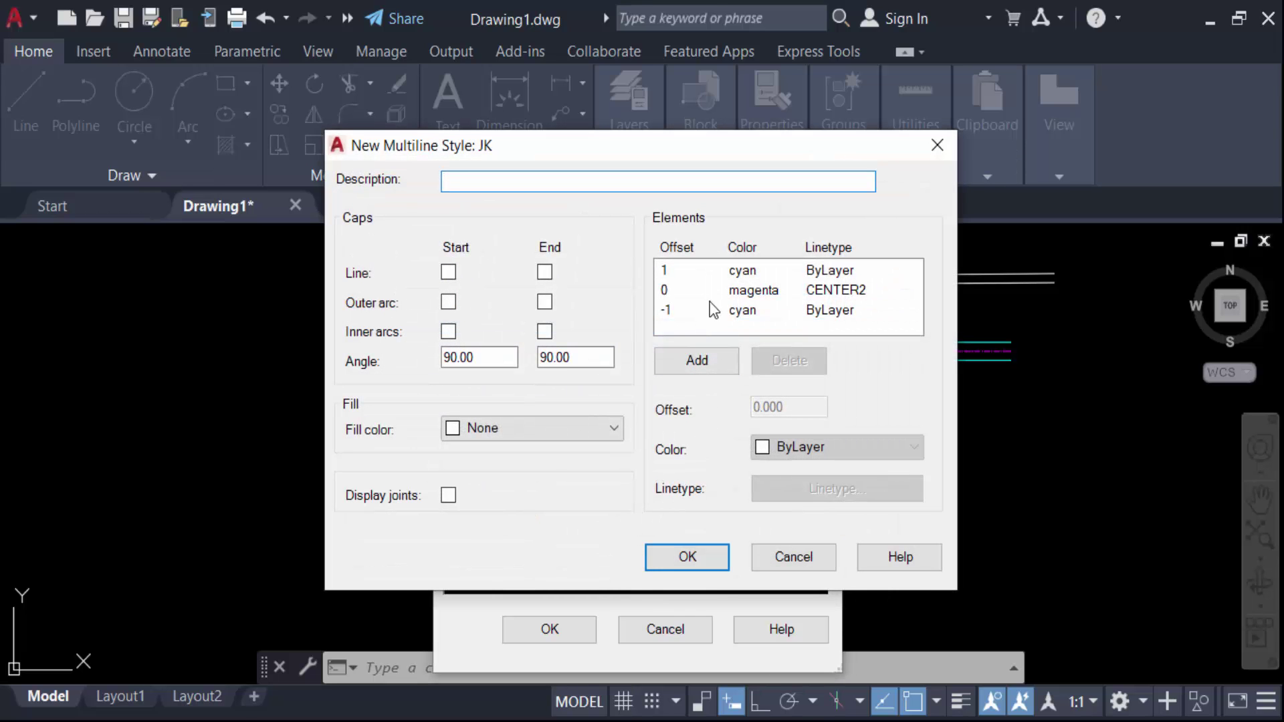
Give JK's offset 1 line the ACAD_ISO02W100 linetype, save JK, and make it current.
left_click(747, 272)
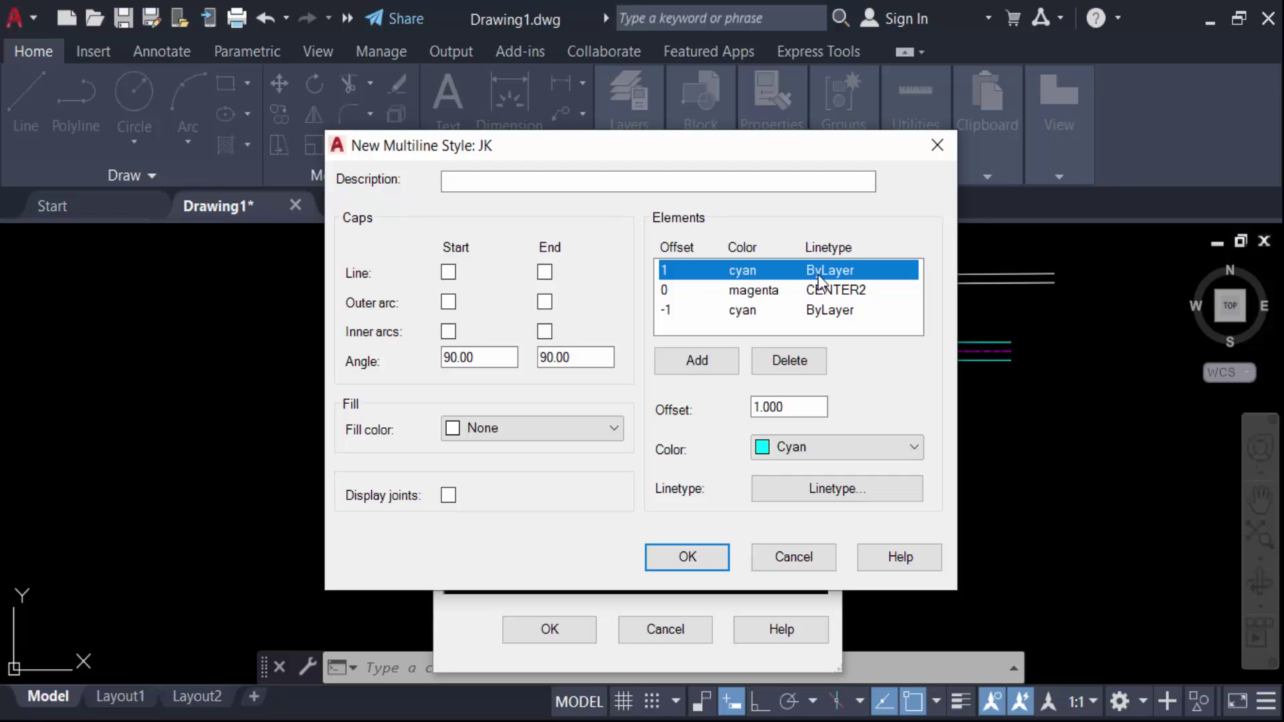
left_click(828, 488)
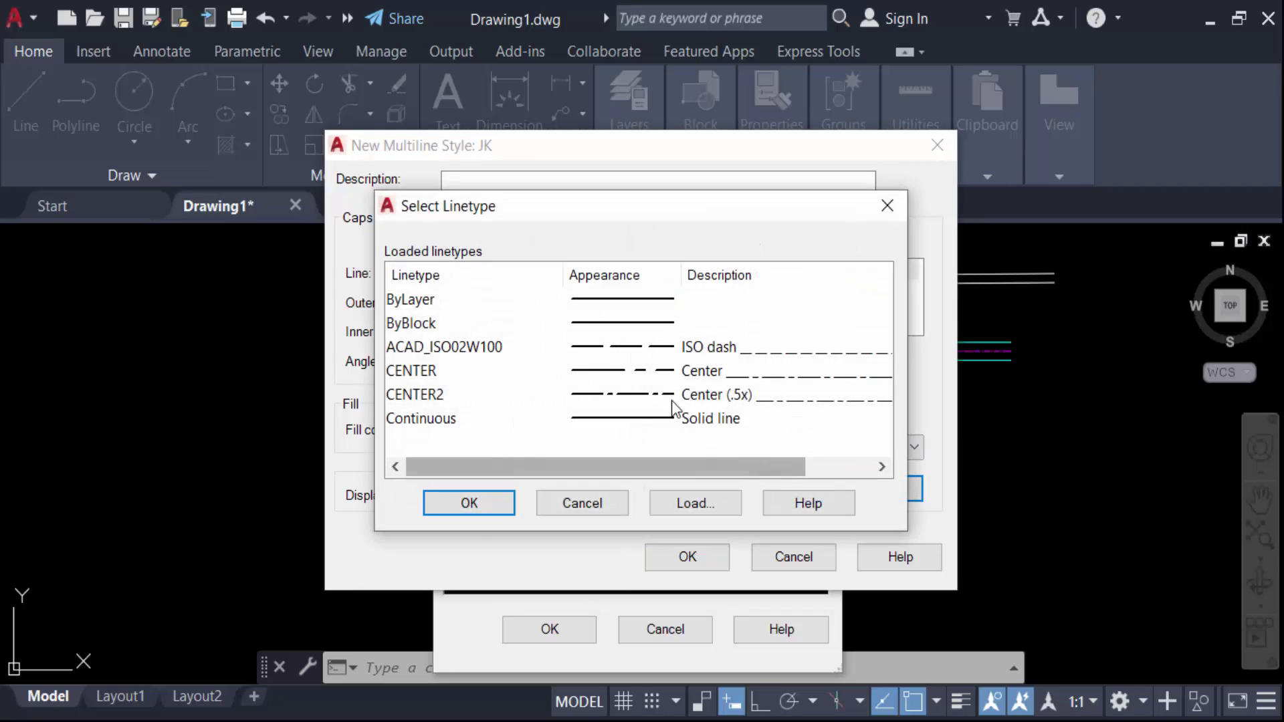
left_click(631, 348)
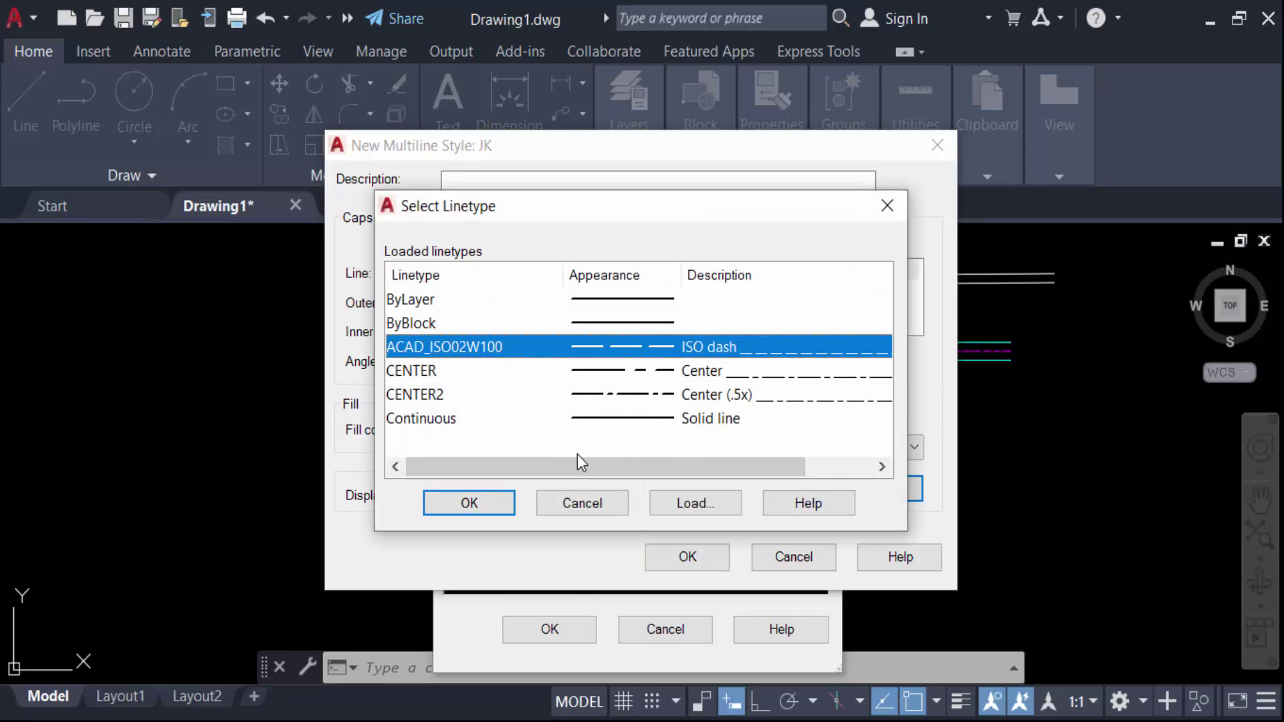
left_click(503, 503)
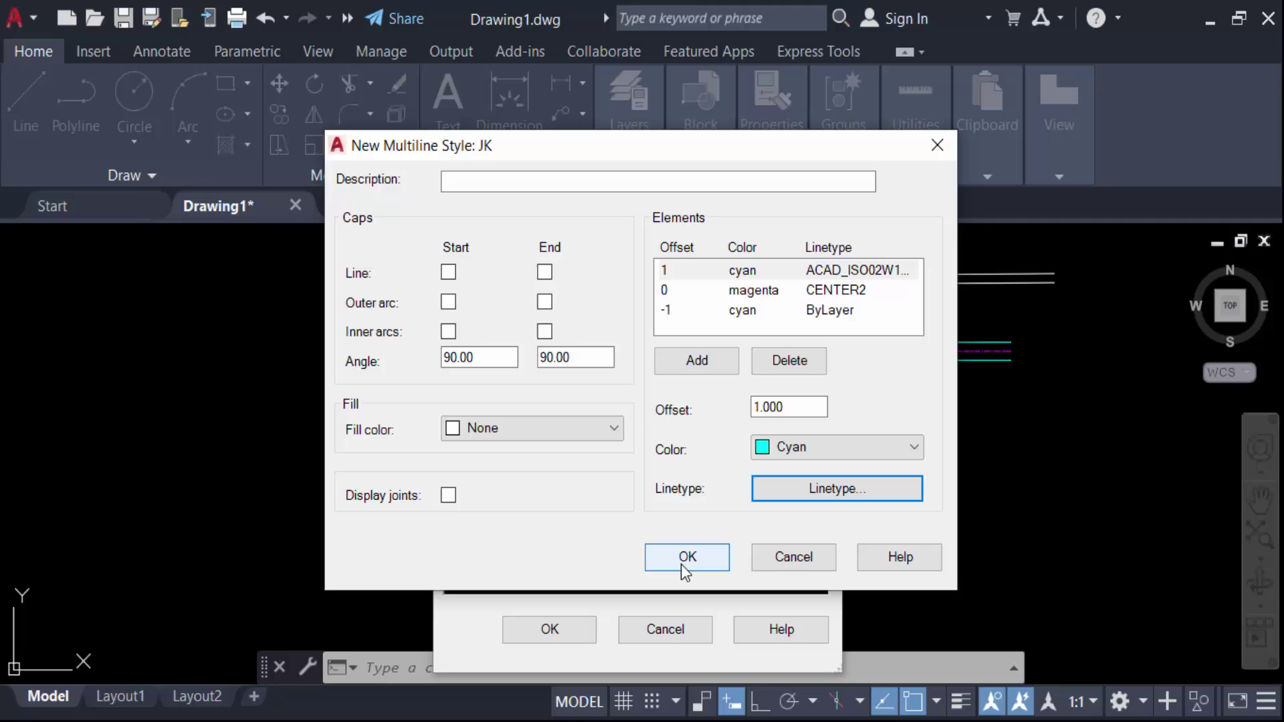
left_click(683, 559)
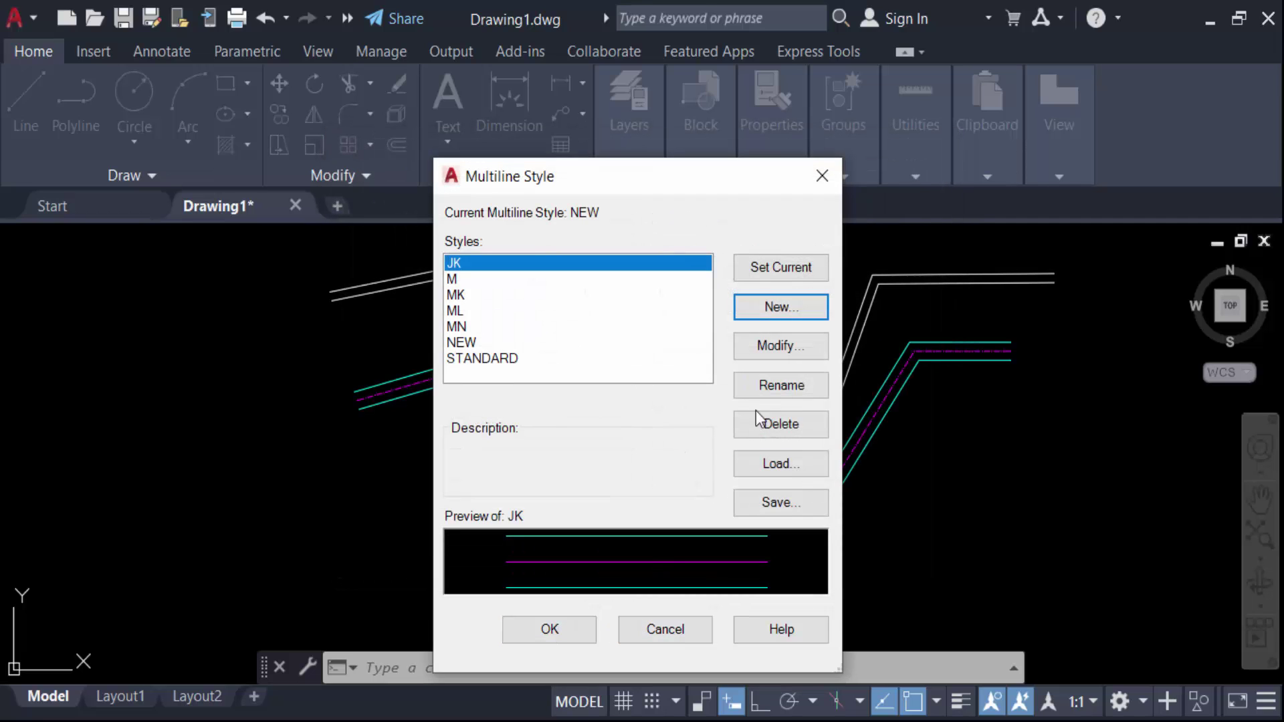
left_click(768, 269)
Draw a six-point zigzag JK multiline beneath the cyan and magenta multiline.
left_click(555, 625)
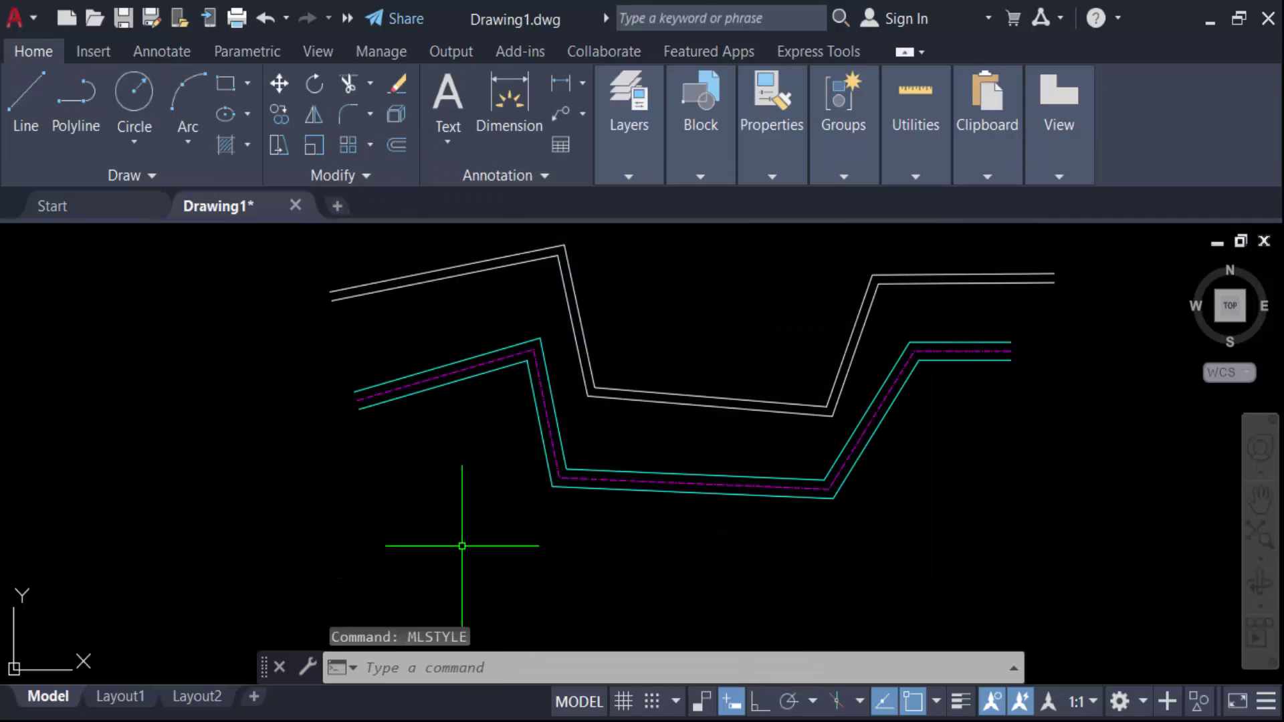
type("ml")
key("Return")
scroll(461, 546, "down", 4)
left_click(344, 544)
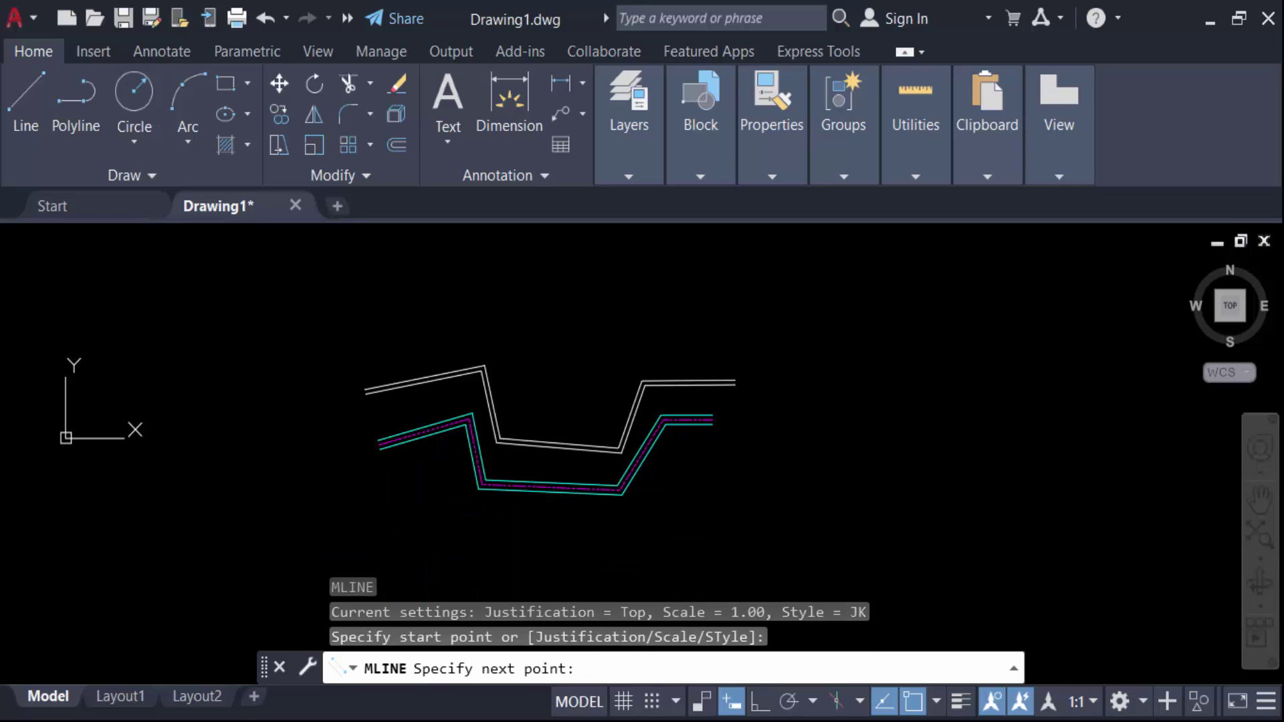
left_click(448, 512)
left_click(523, 552)
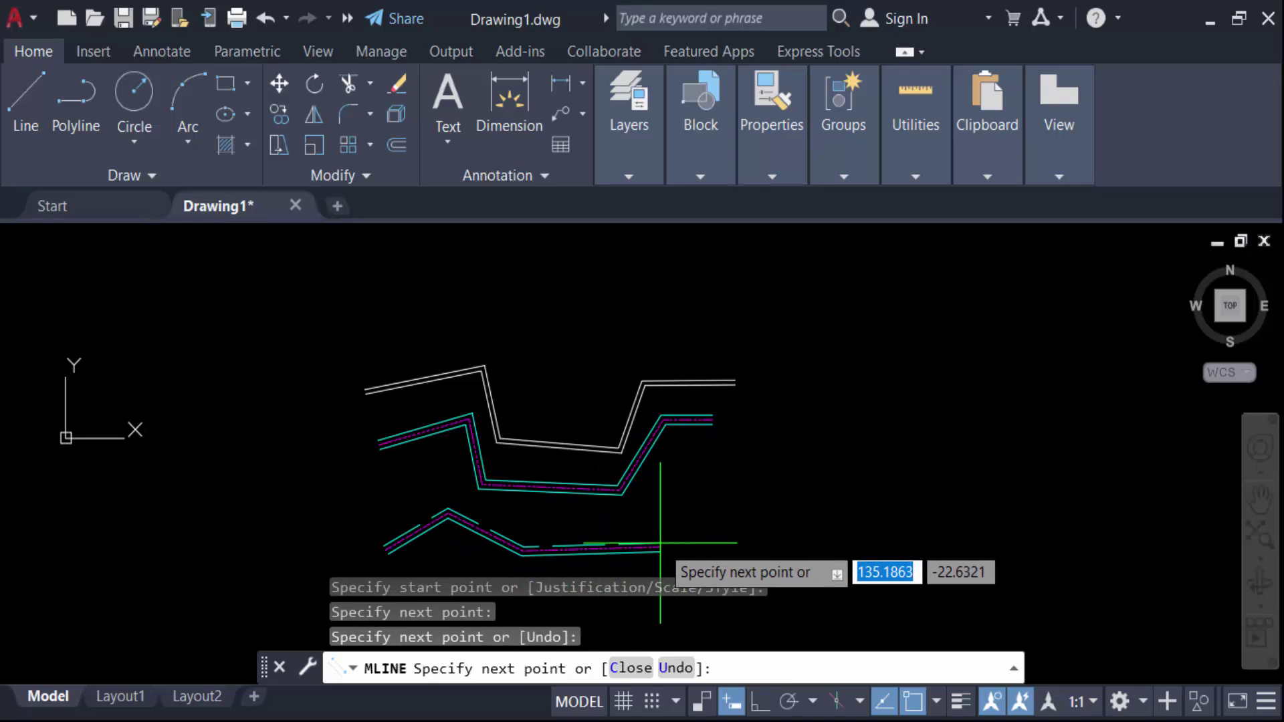
left_click(660, 545)
left_click(682, 475)
left_click(737, 476)
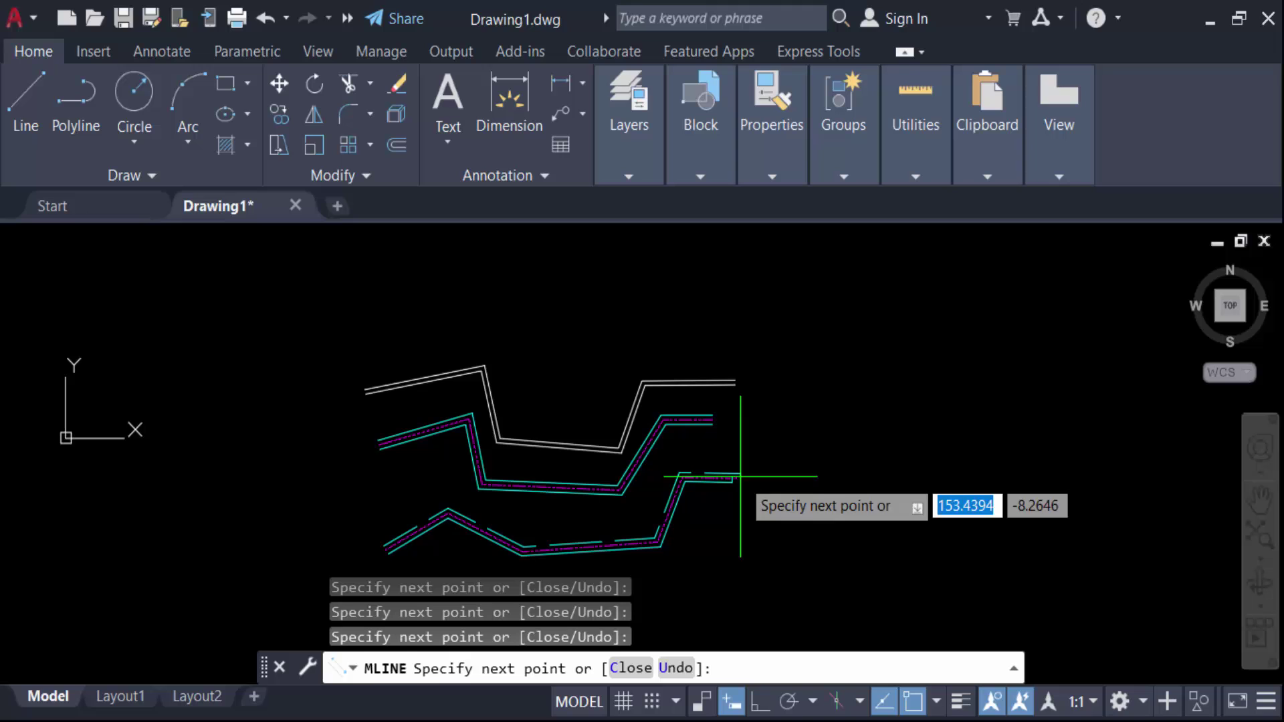
key("Return")
scroll(575, 545, "up", 4)
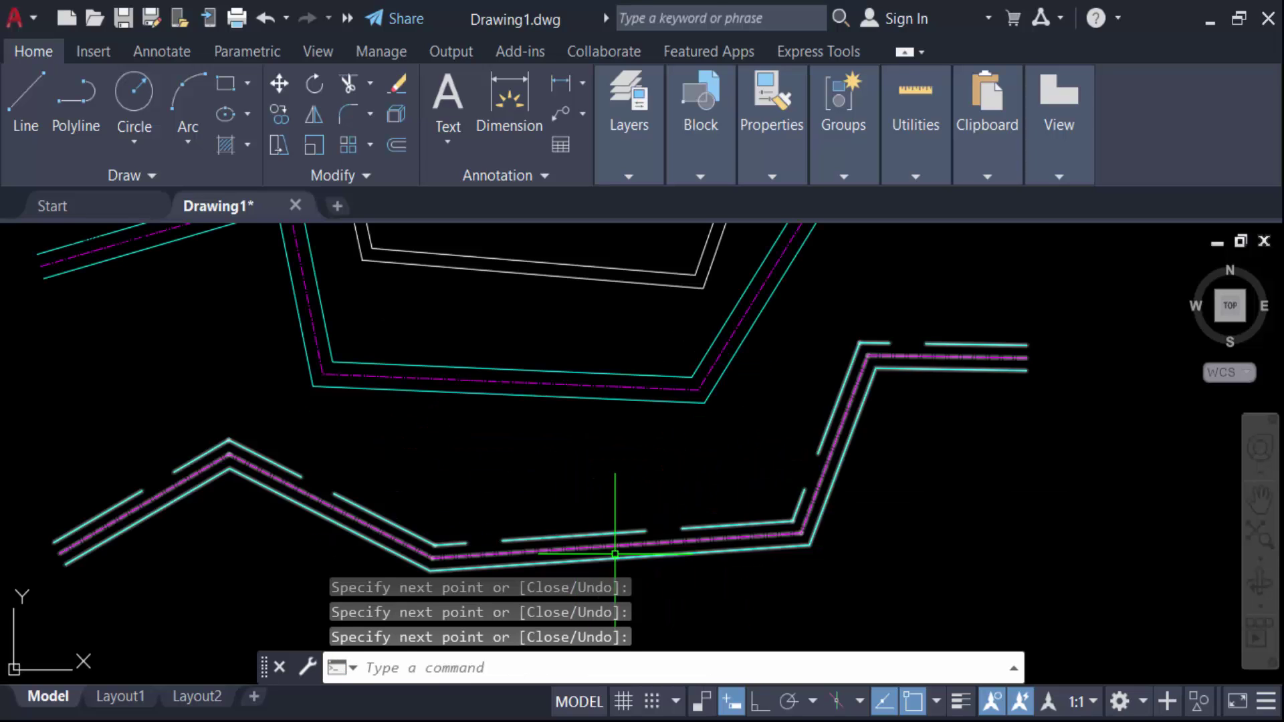
scroll(660, 510, "down", 3)
scroll(636, 528, "up", 3)
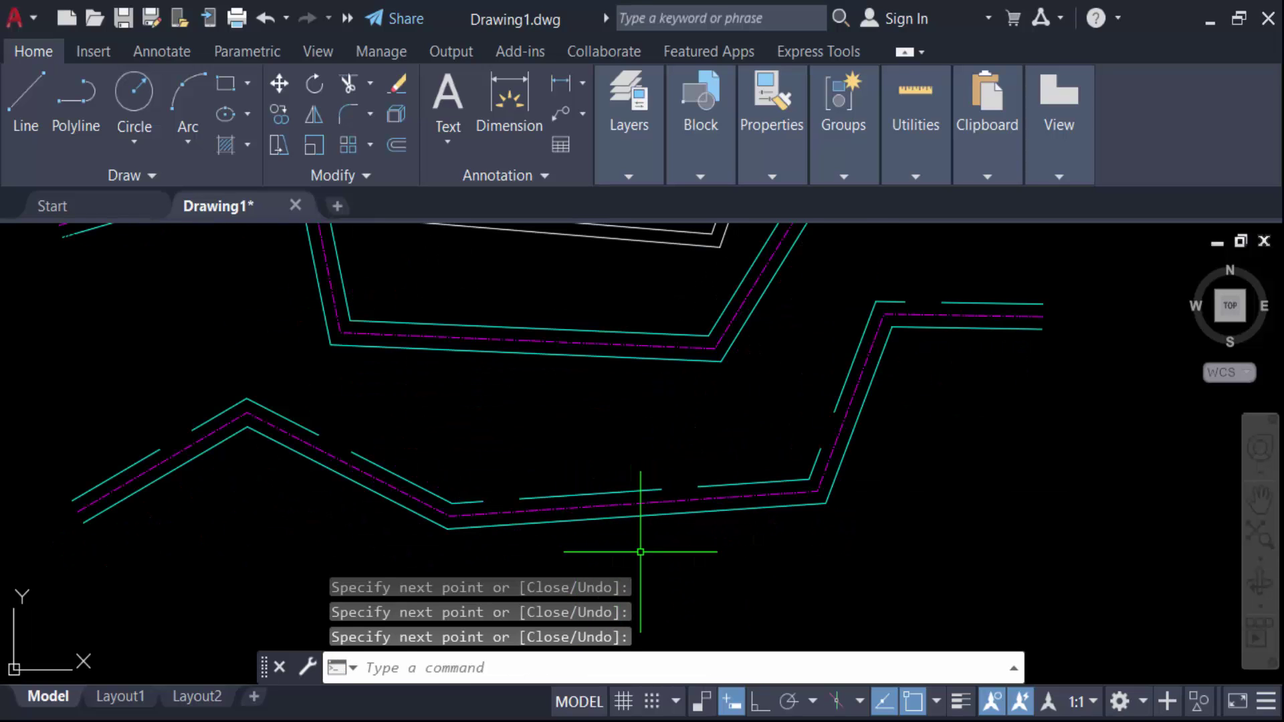